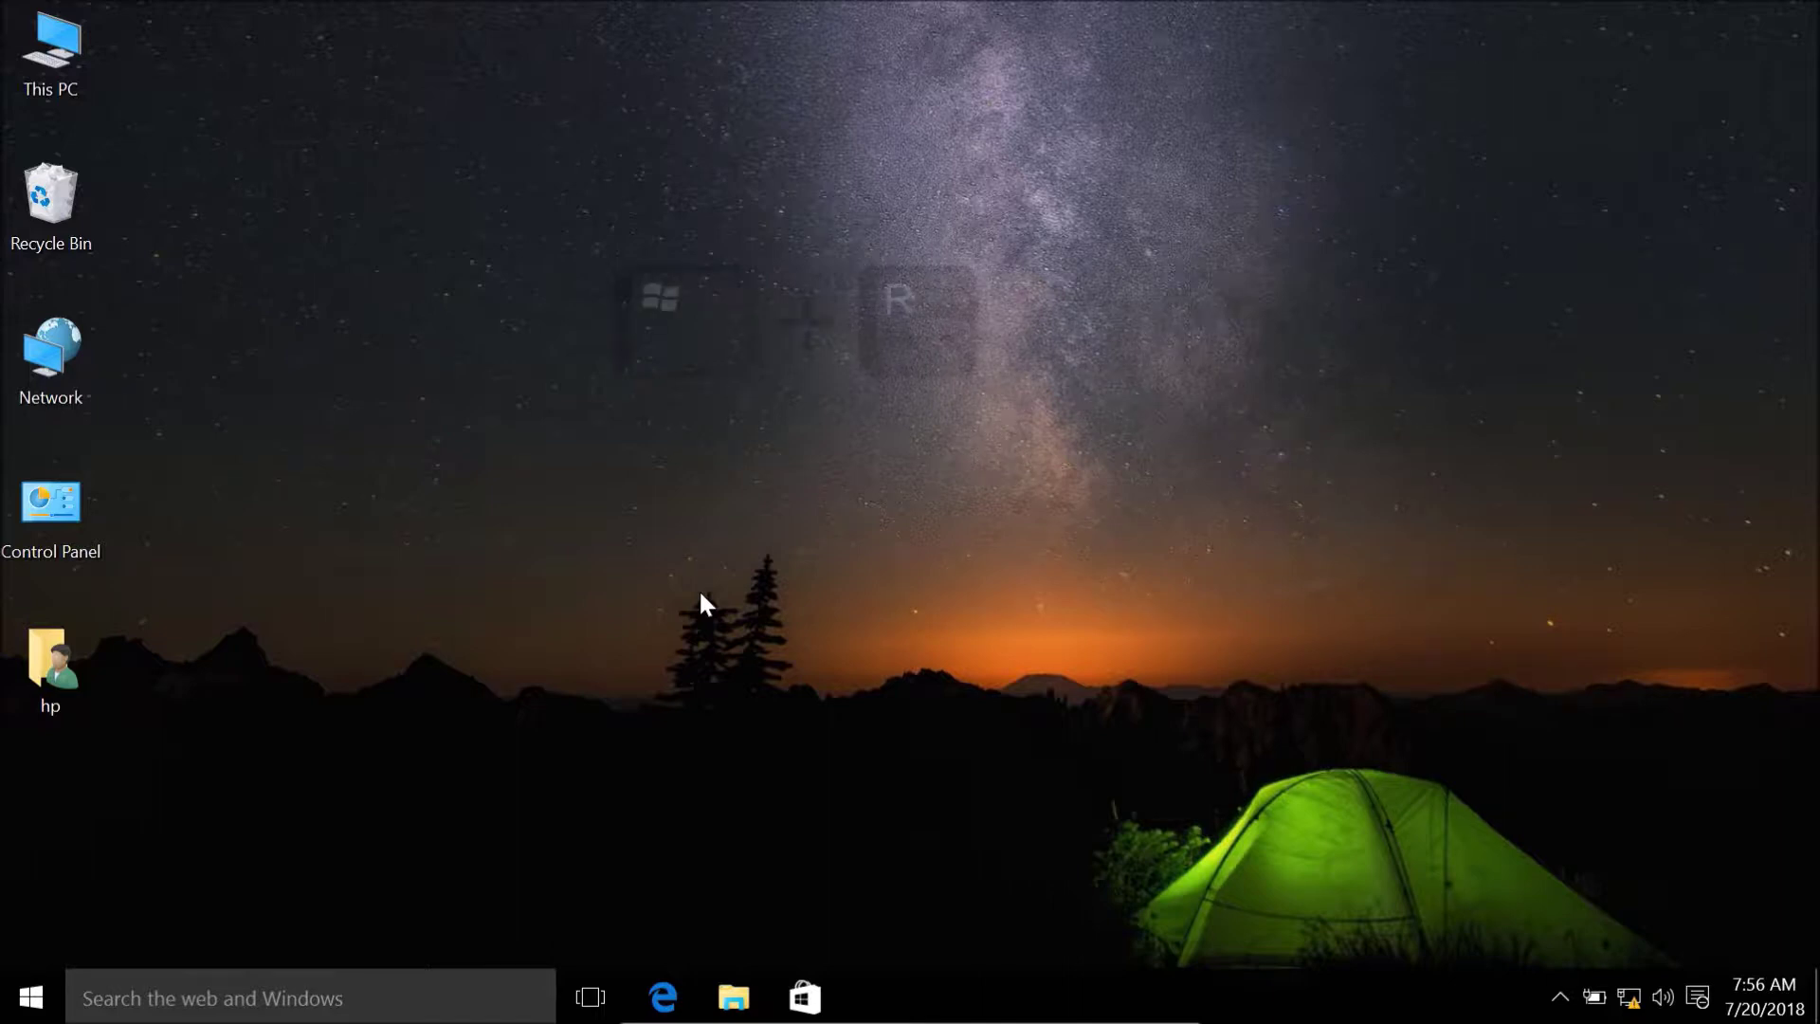
Run msconfig from the Win+R Run box to open System Configuration
{"action": "key", "text": "super+r"}
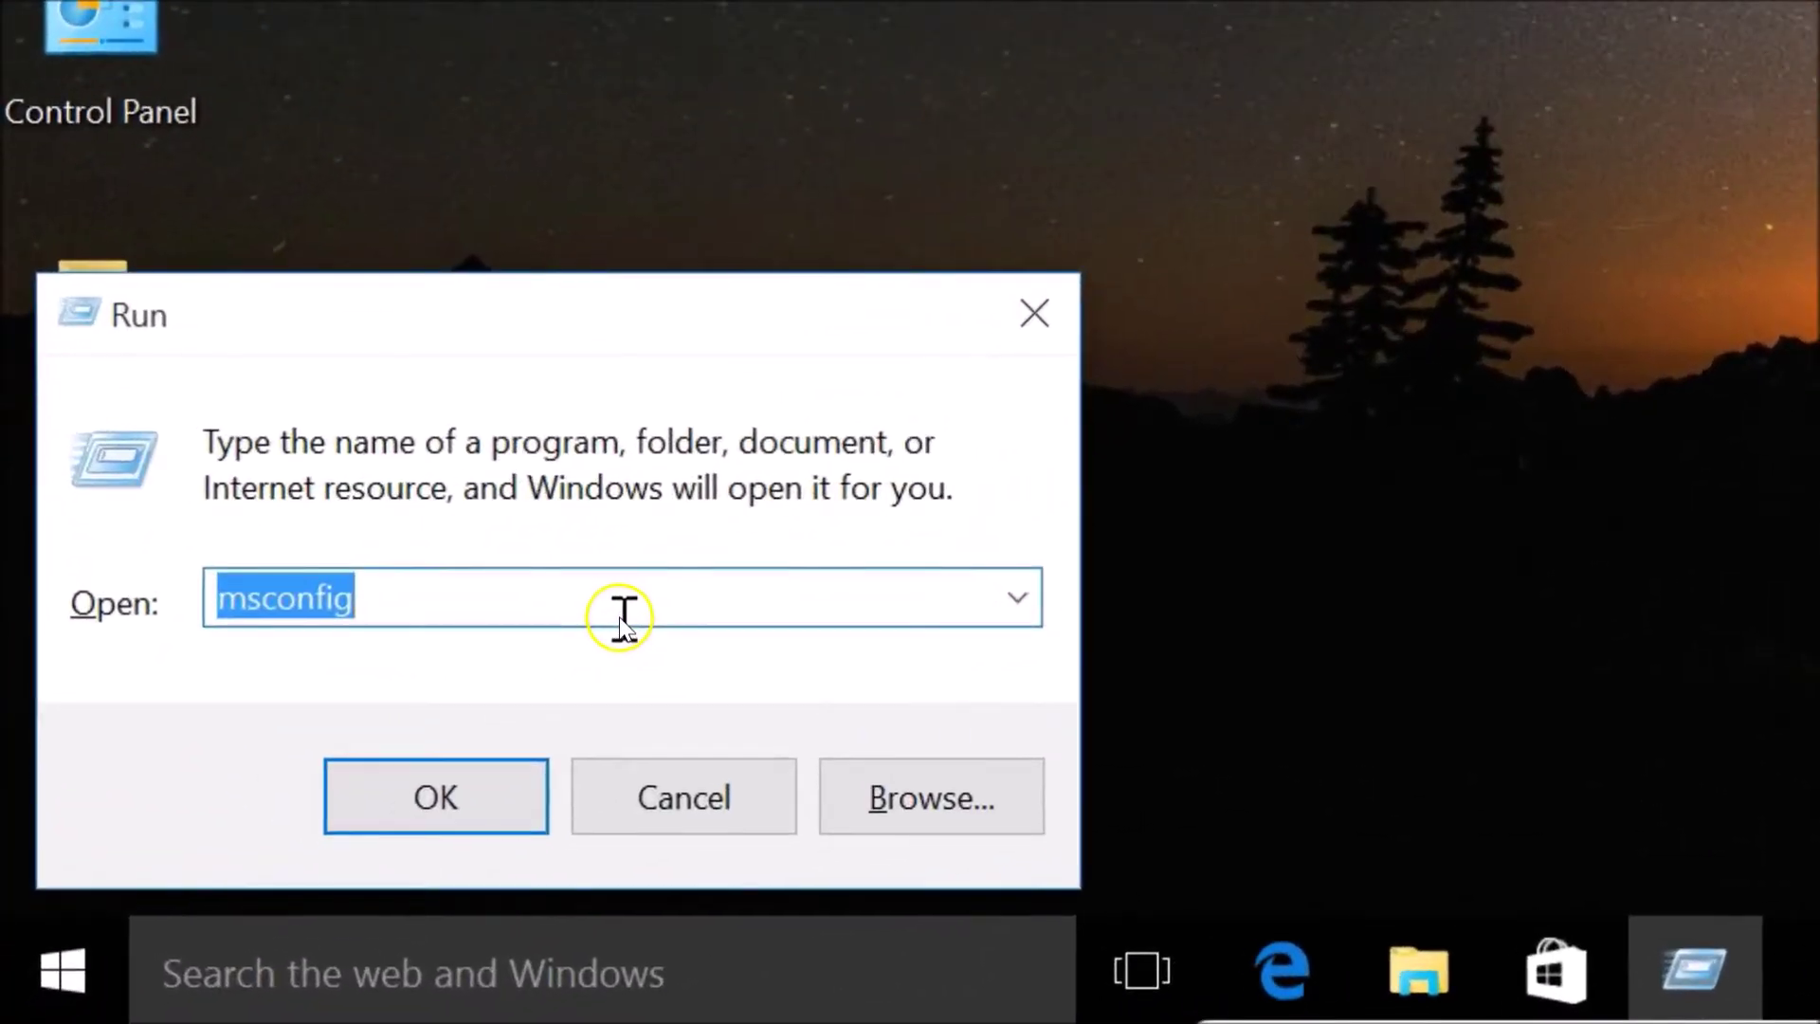
{"action": "type", "text": "msconfig"}
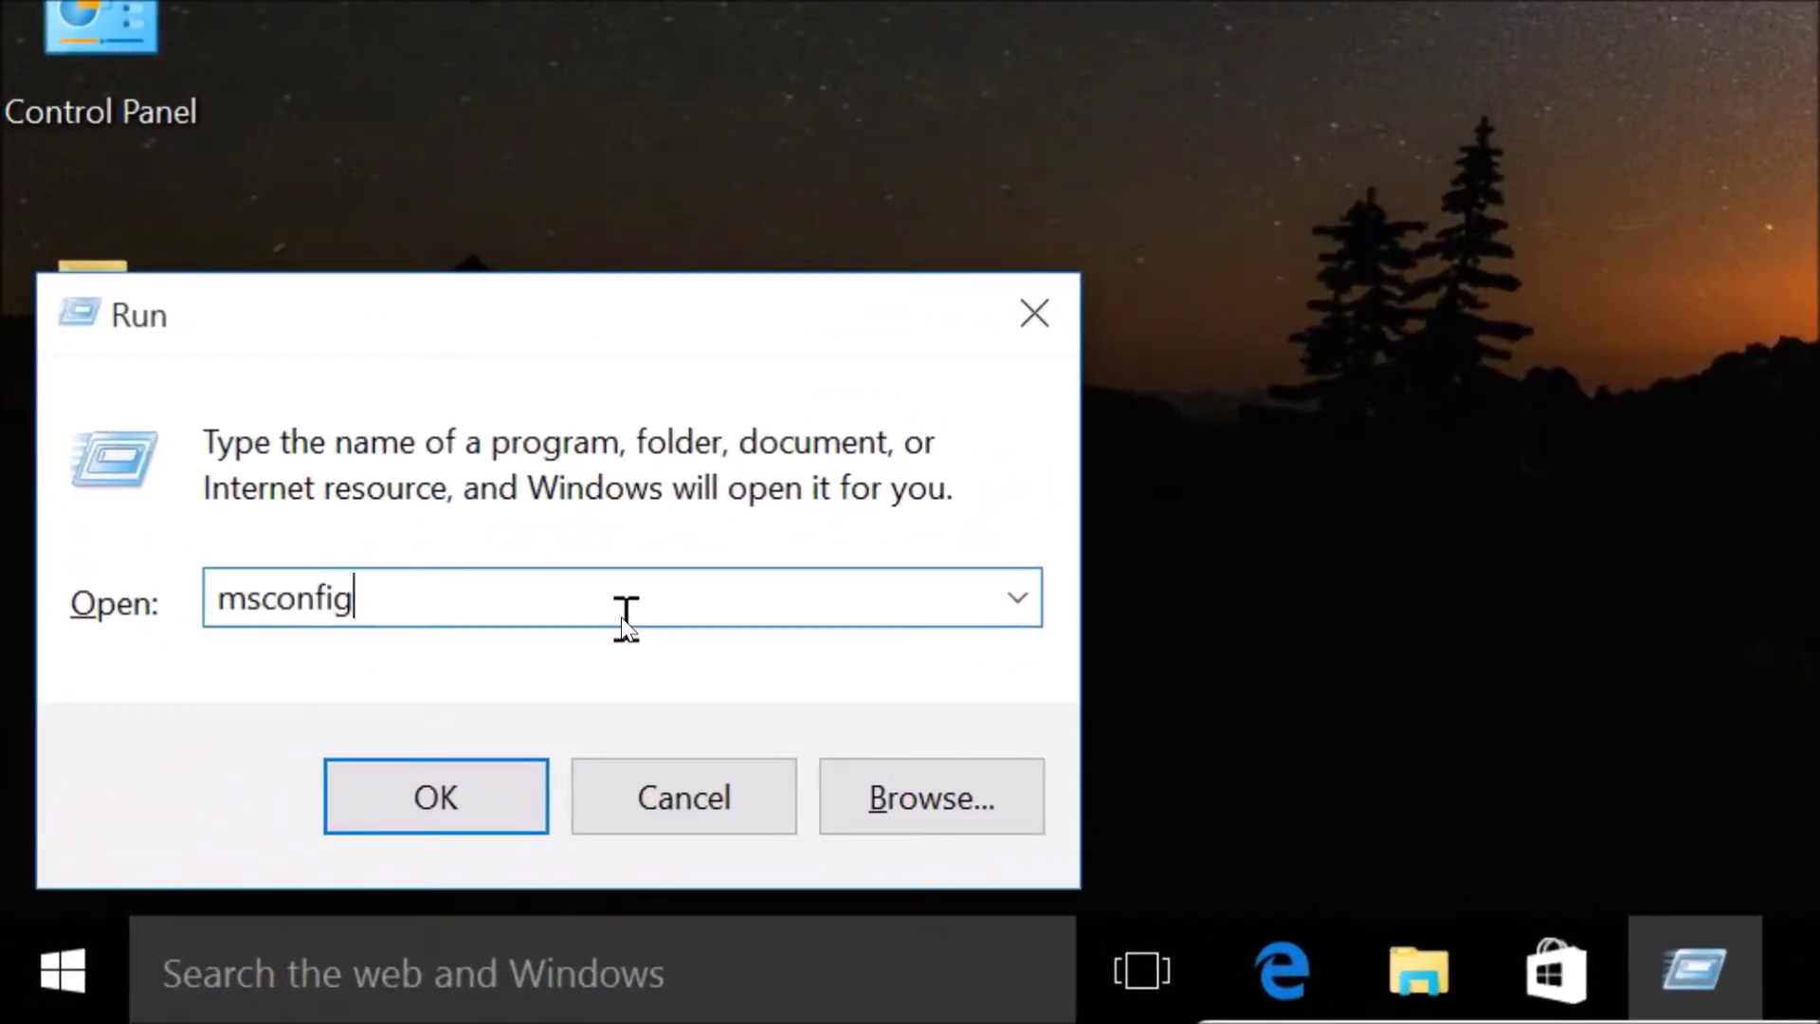
{"action": "left_click", "coordinate": [453, 808]}
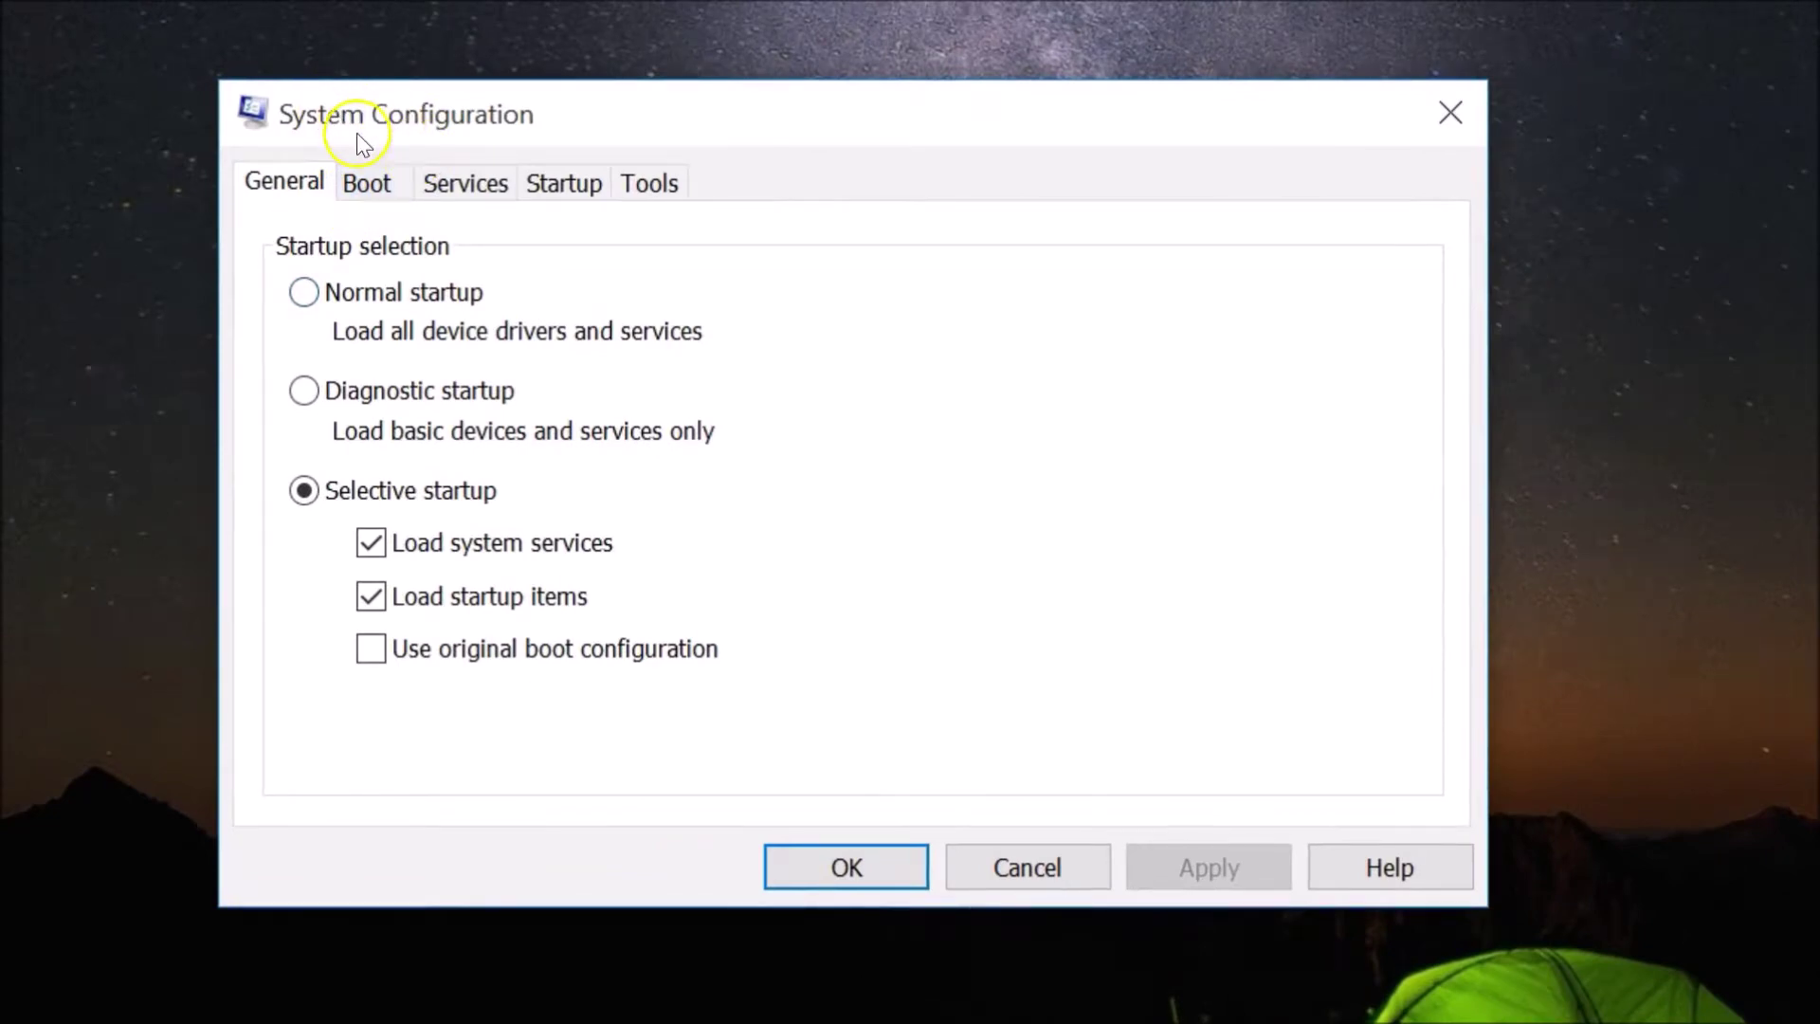
Enable Minimal Safe boot on the Boot tab, then apply and confirm with OK
{"action": "left_click", "coordinate": [370, 189]}
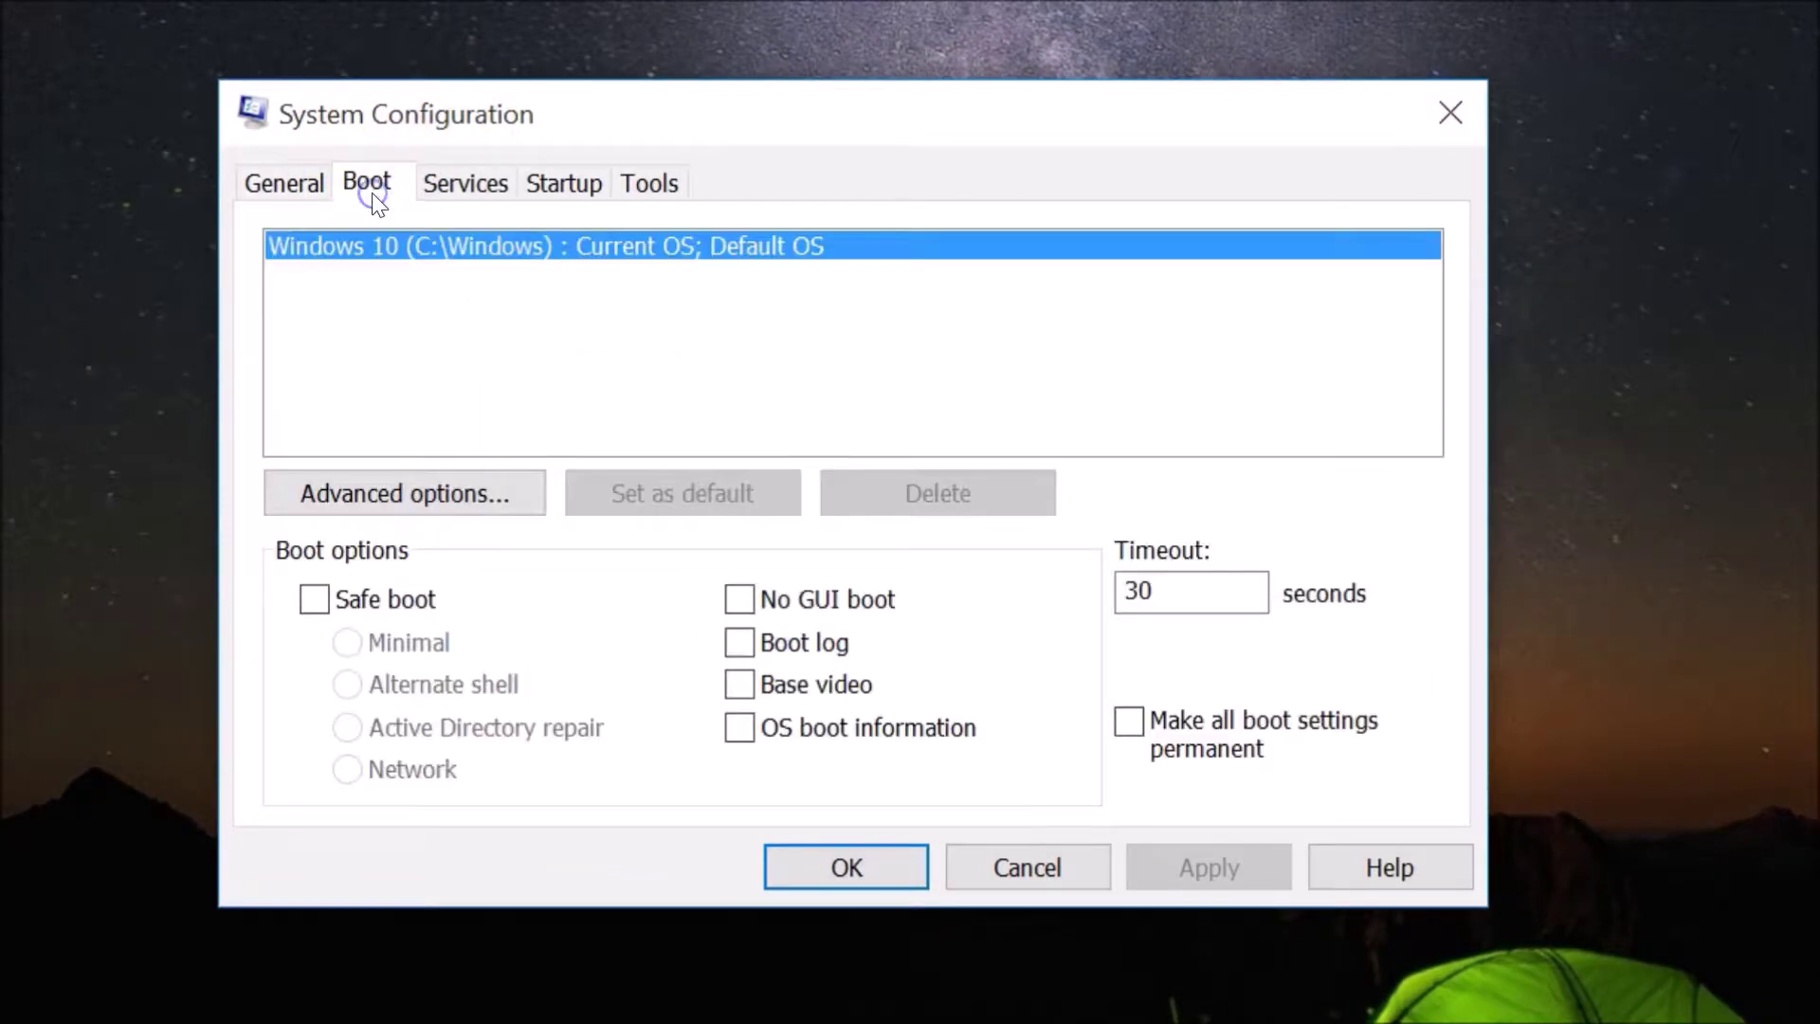
{"action": "left_click", "coordinate": [322, 599]}
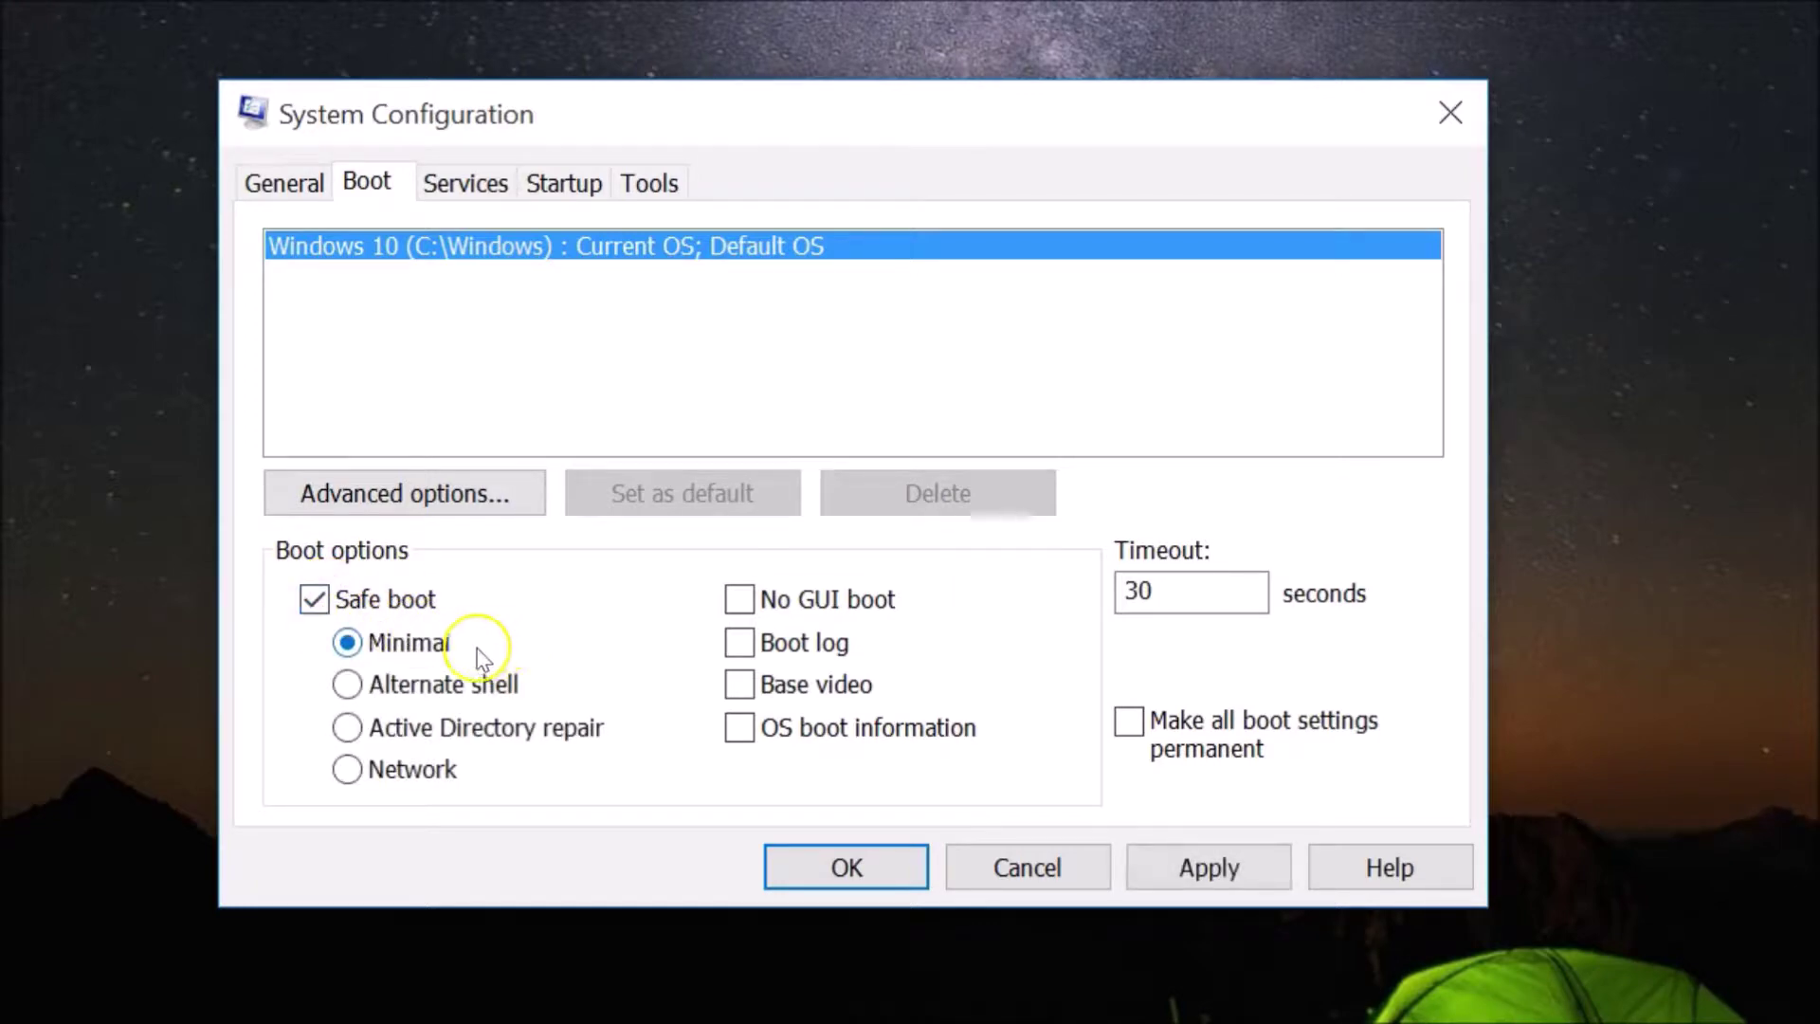
{"action": "left_click", "coordinate": [1196, 868]}
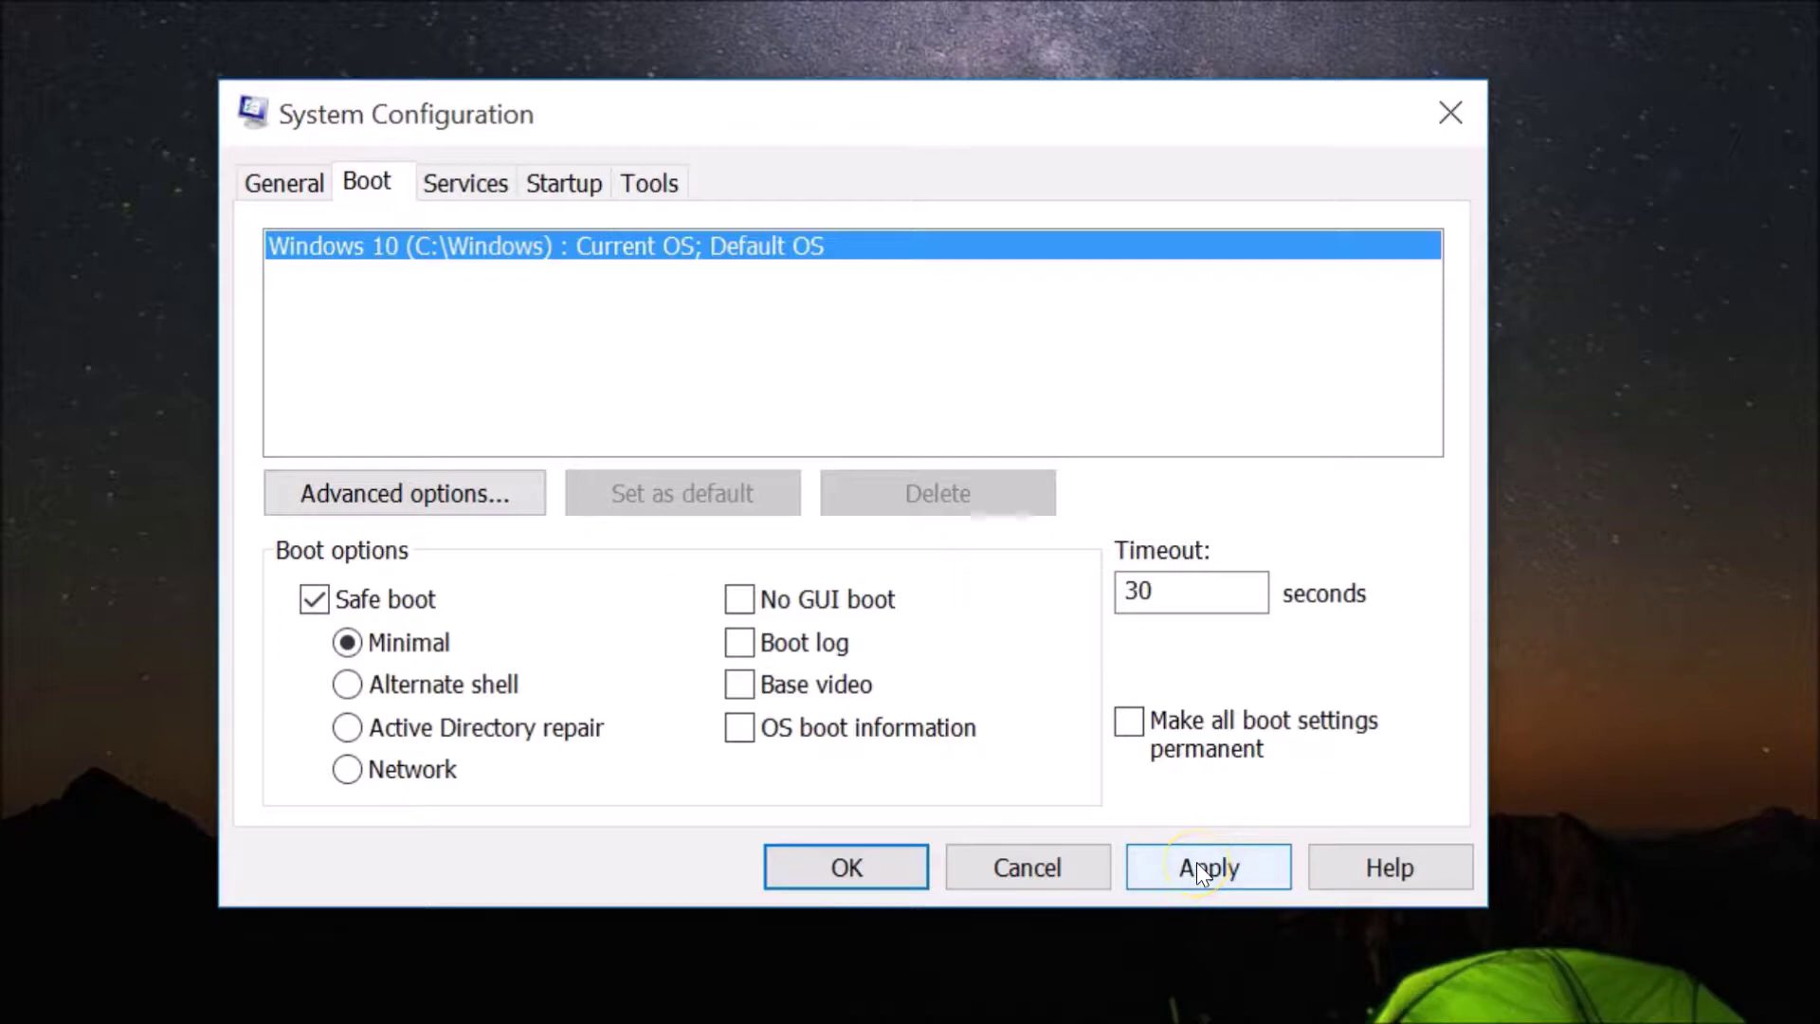
{"action": "left_click", "coordinate": [845, 869]}
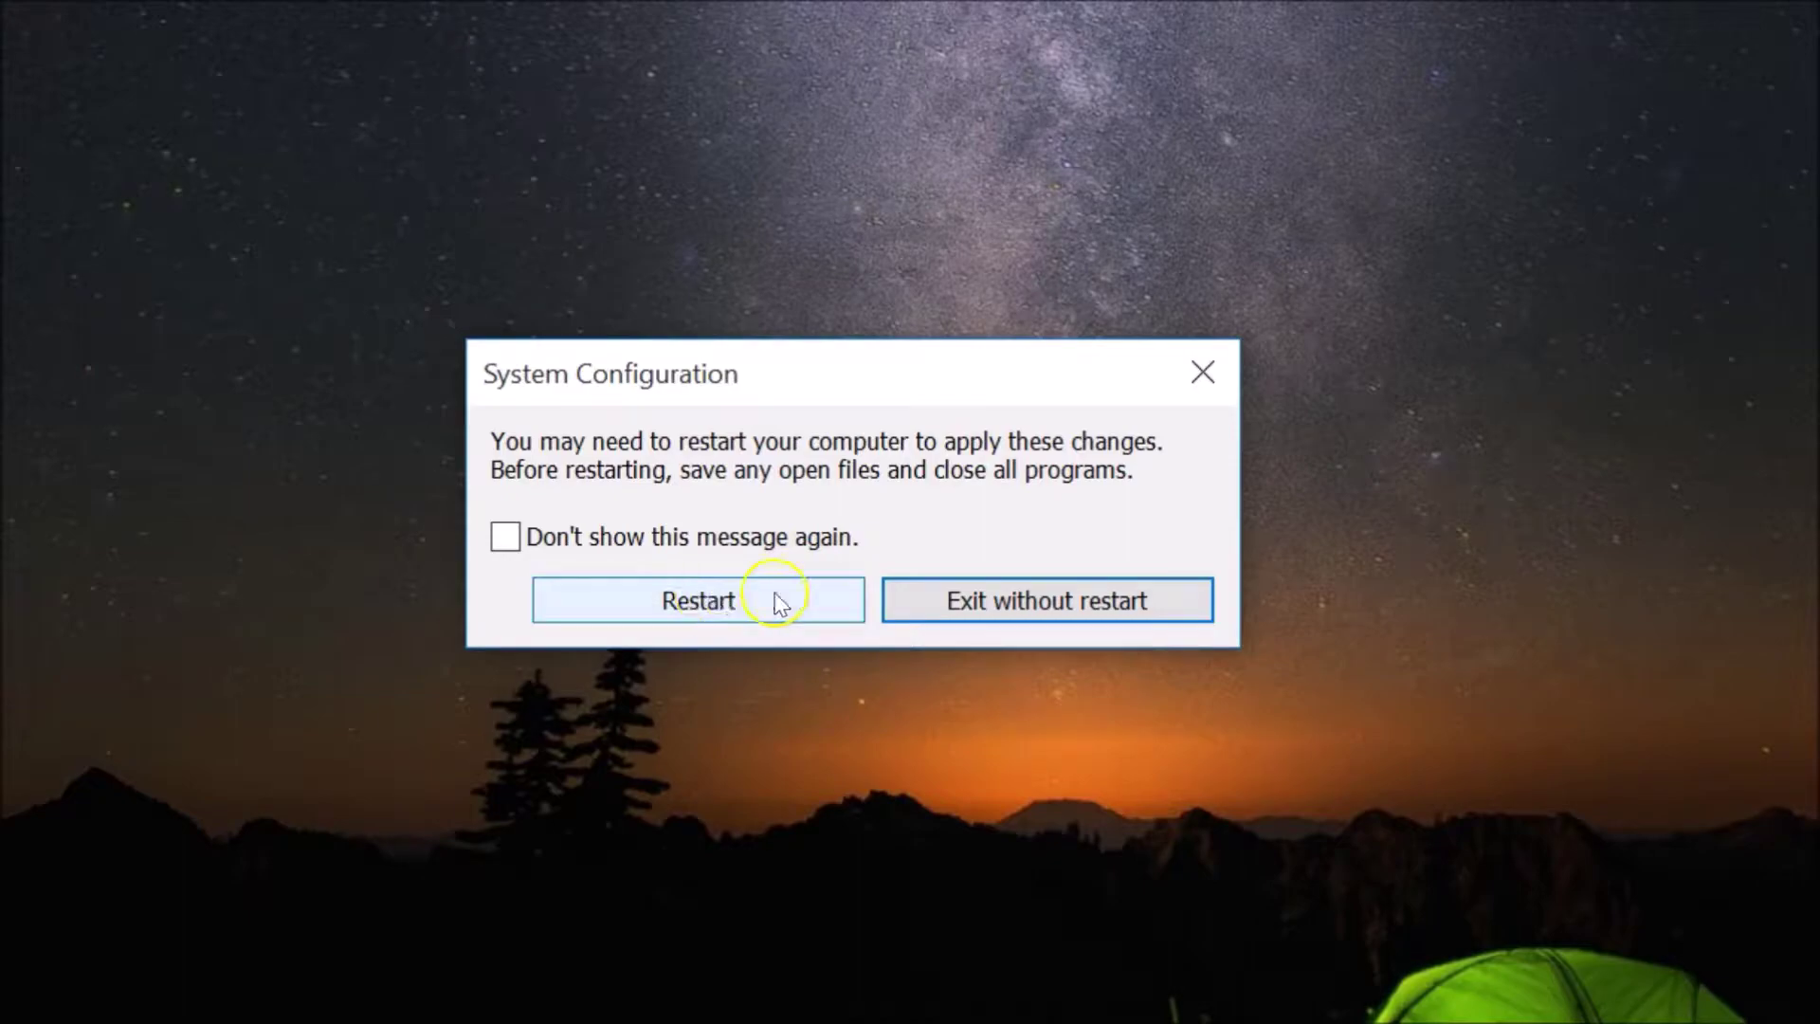
Restart now, then sign in with the account password into Safe Mode
{"action": "left_click", "coordinate": [686, 607]}
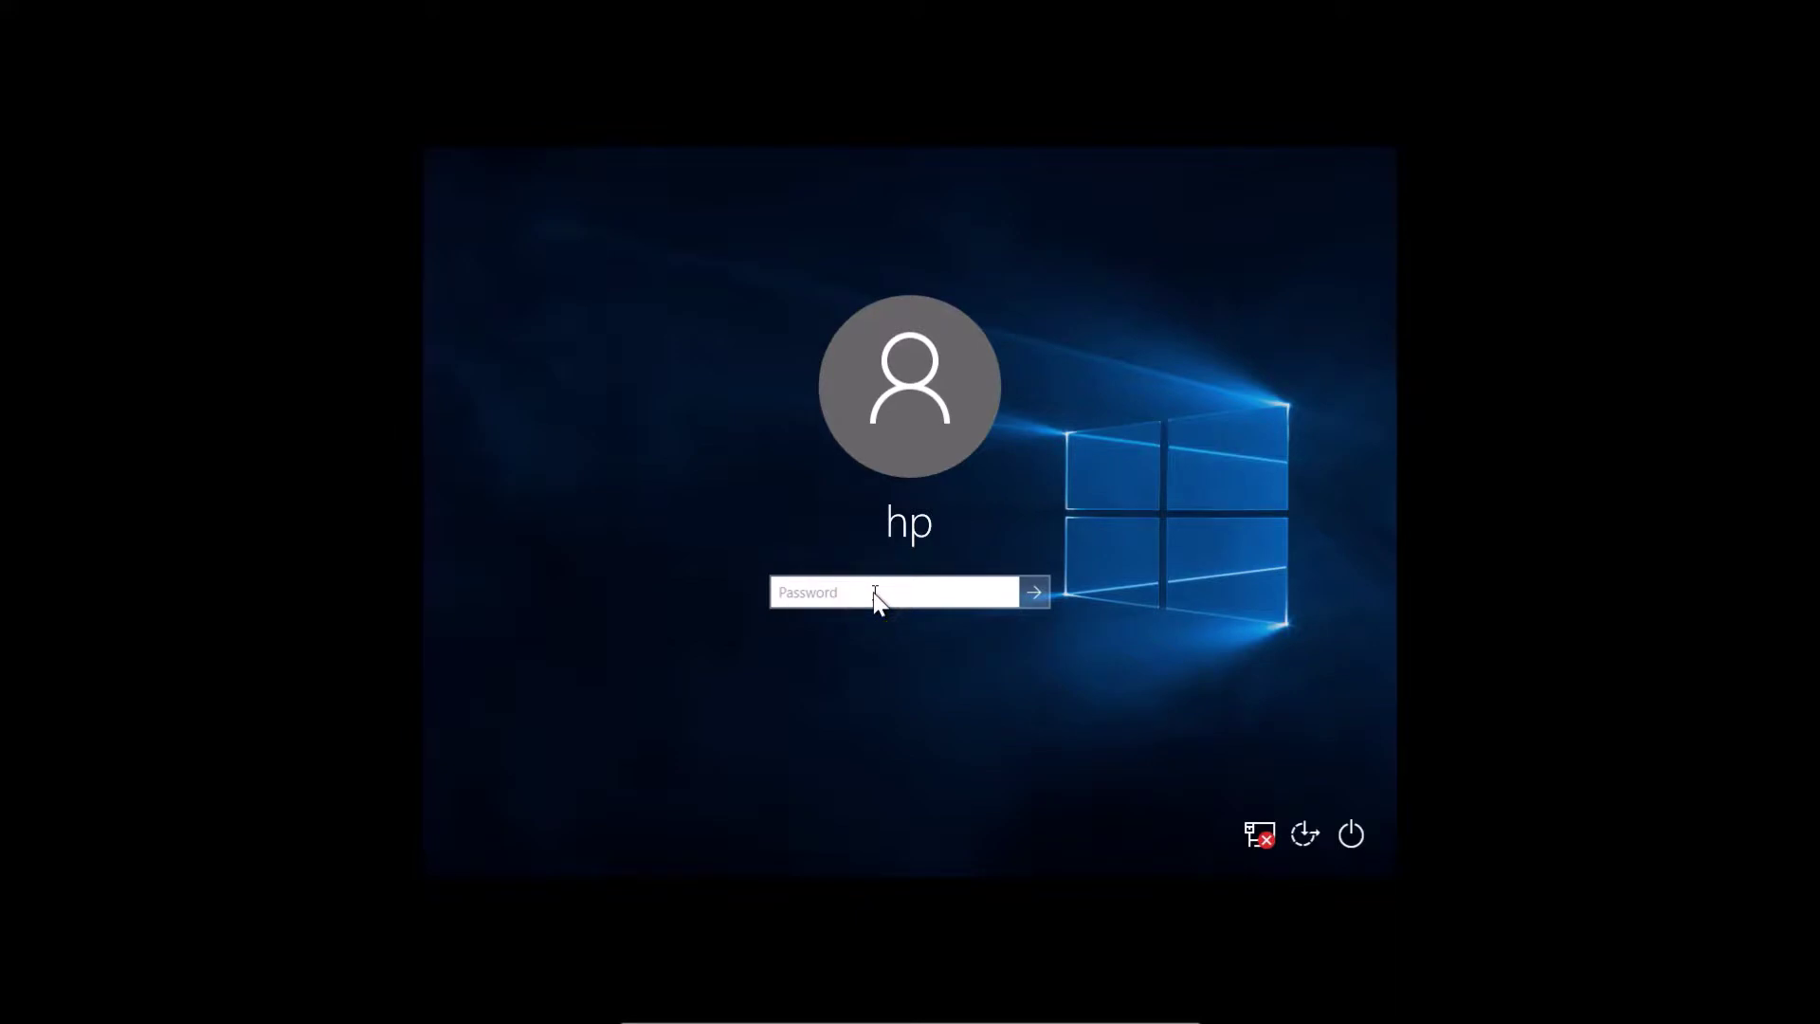
{"action": "type", "text": "•••••••••"}
{"action": "key", "text": "Return"}
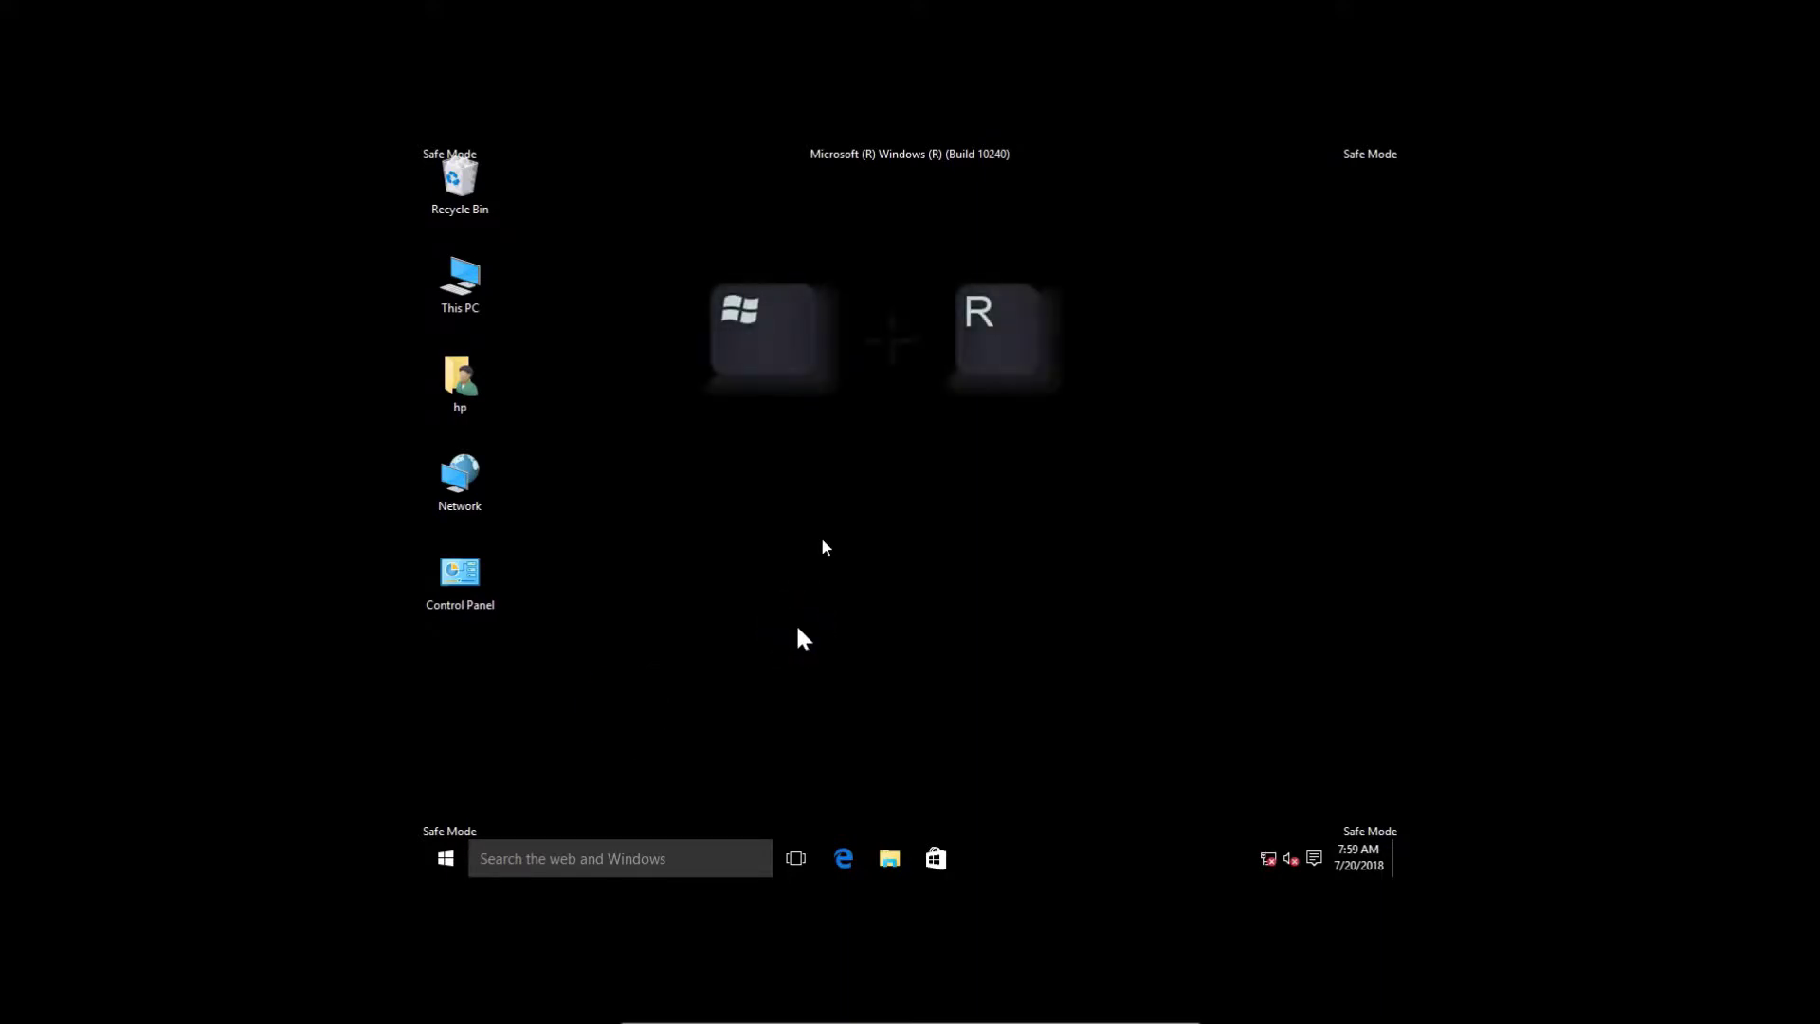
Run msconfig from the Win+R Run box while in Safe Mode
{"action": "key", "text": "super+r"}
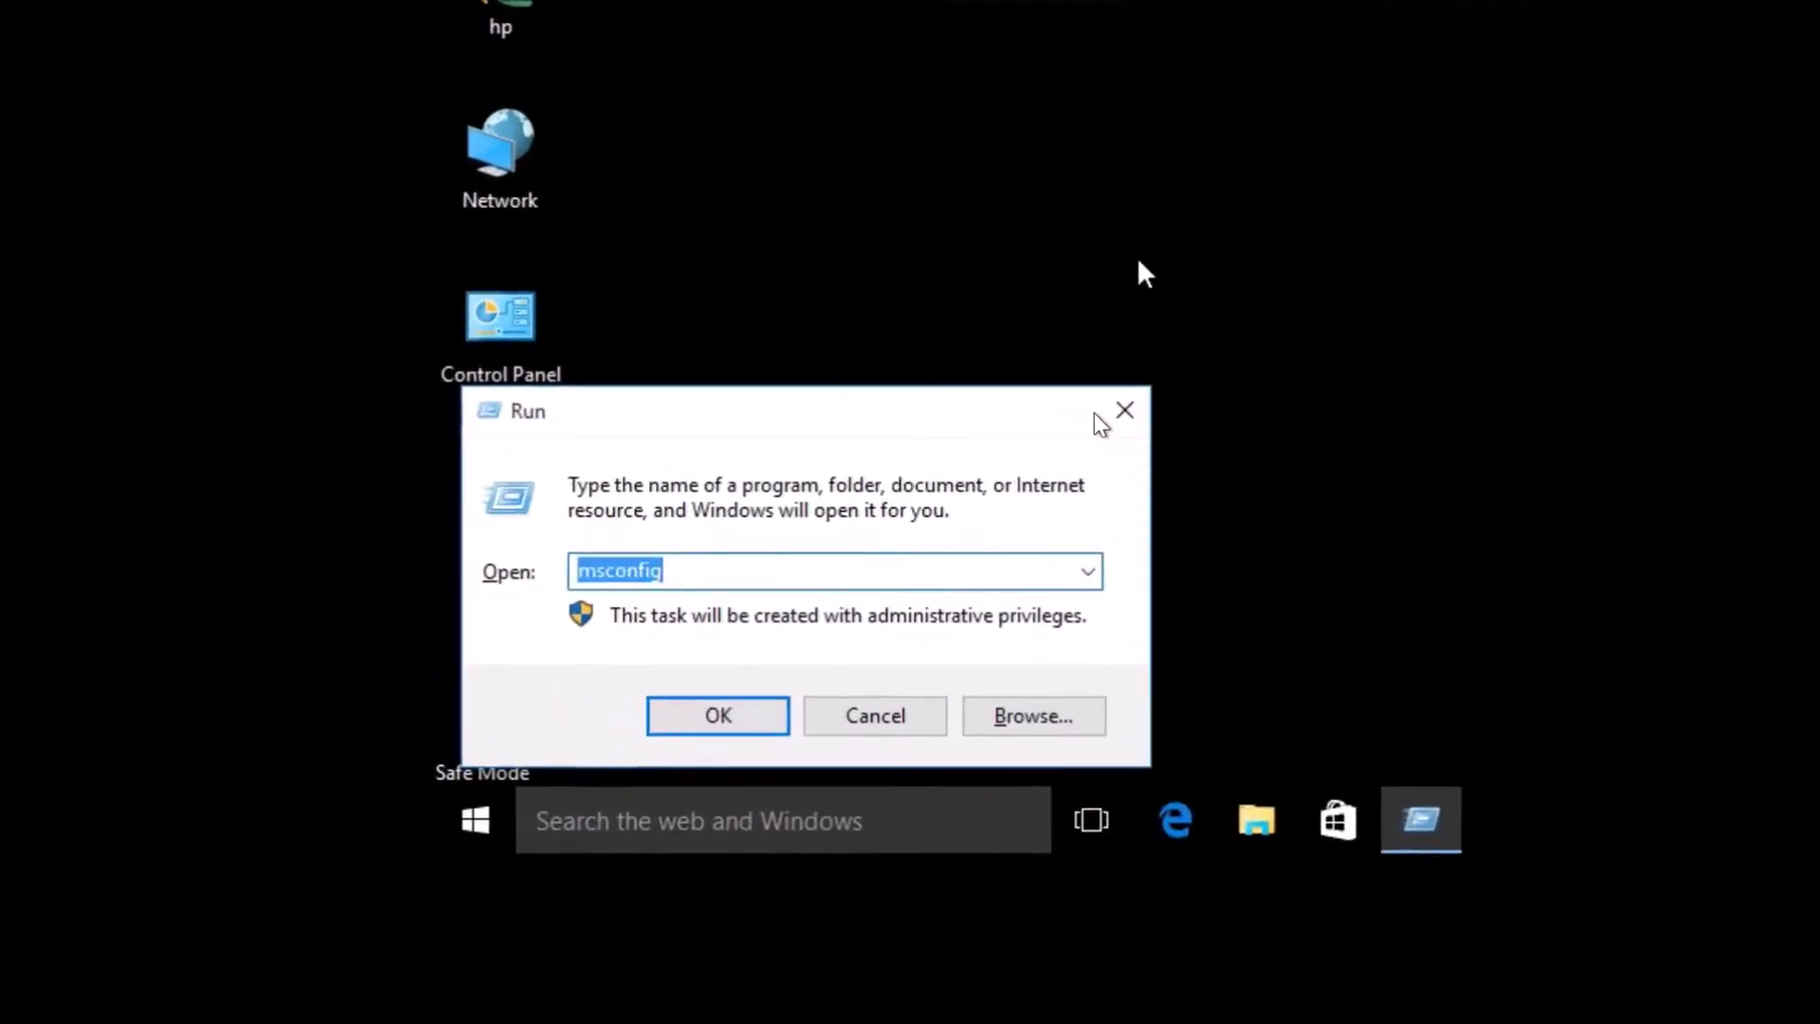
{"action": "type", "text": "msconfig"}
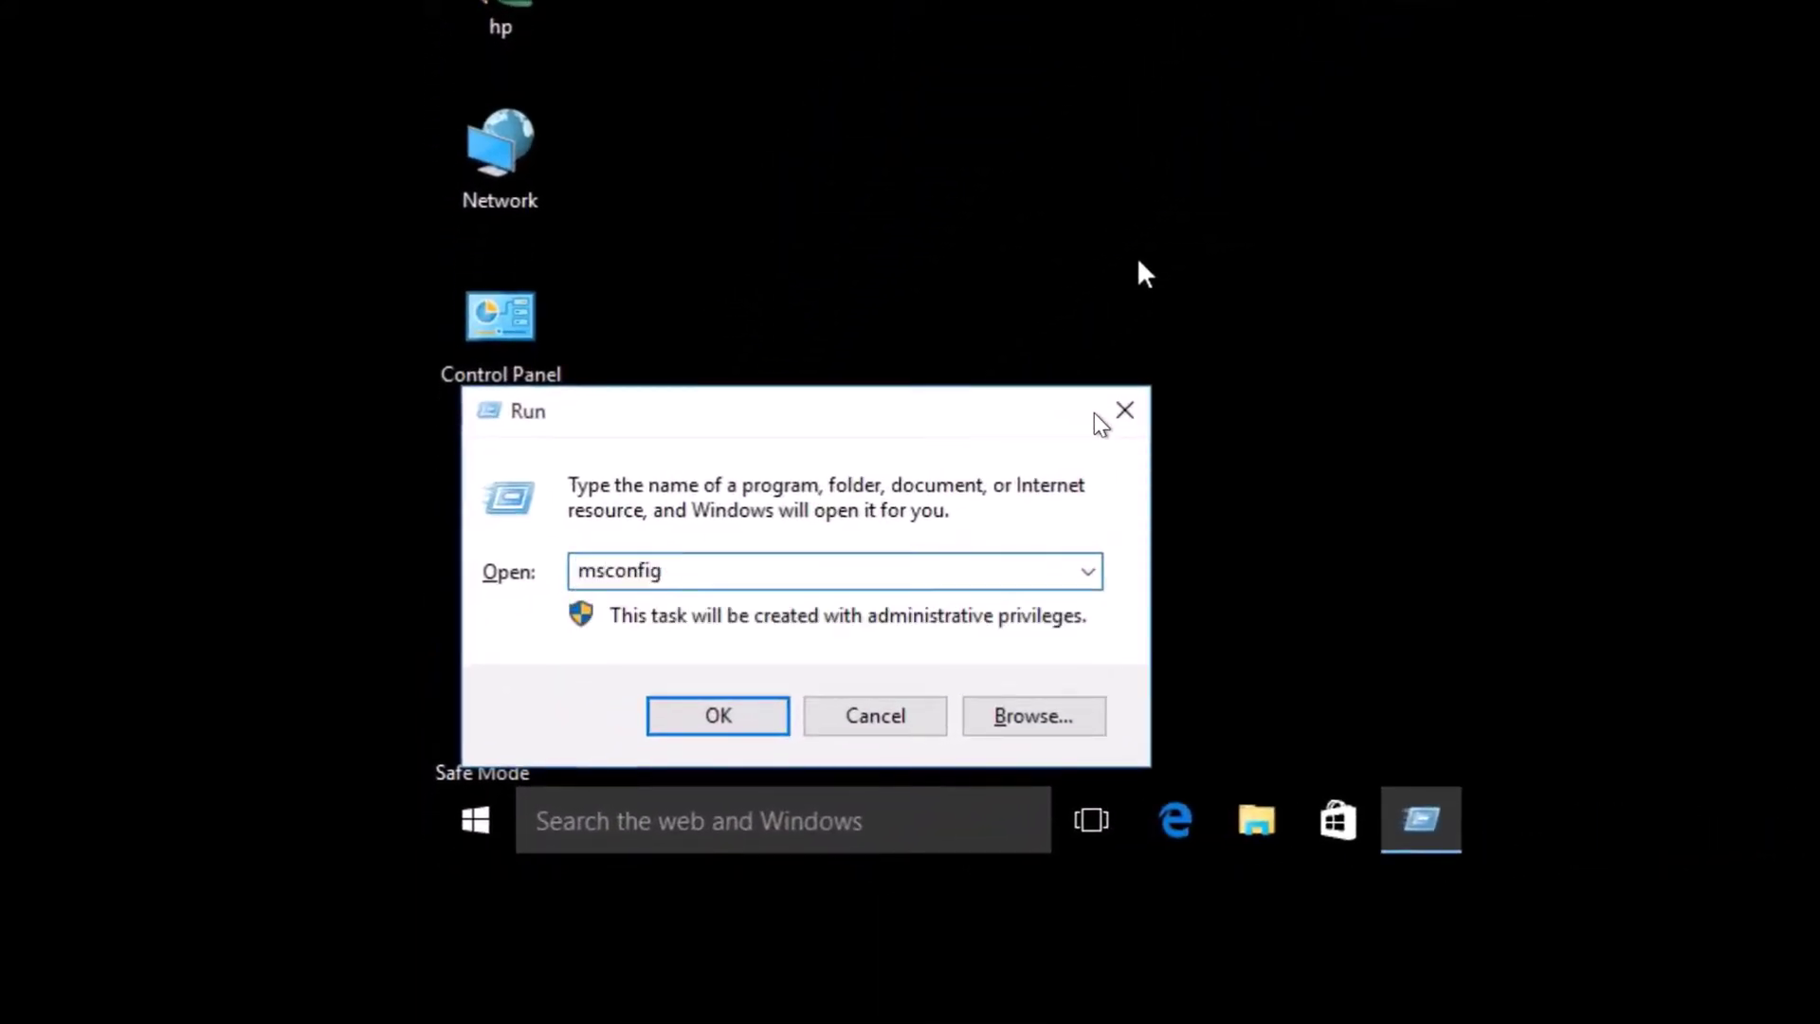
{"action": "left_click", "coordinate": [709, 720]}
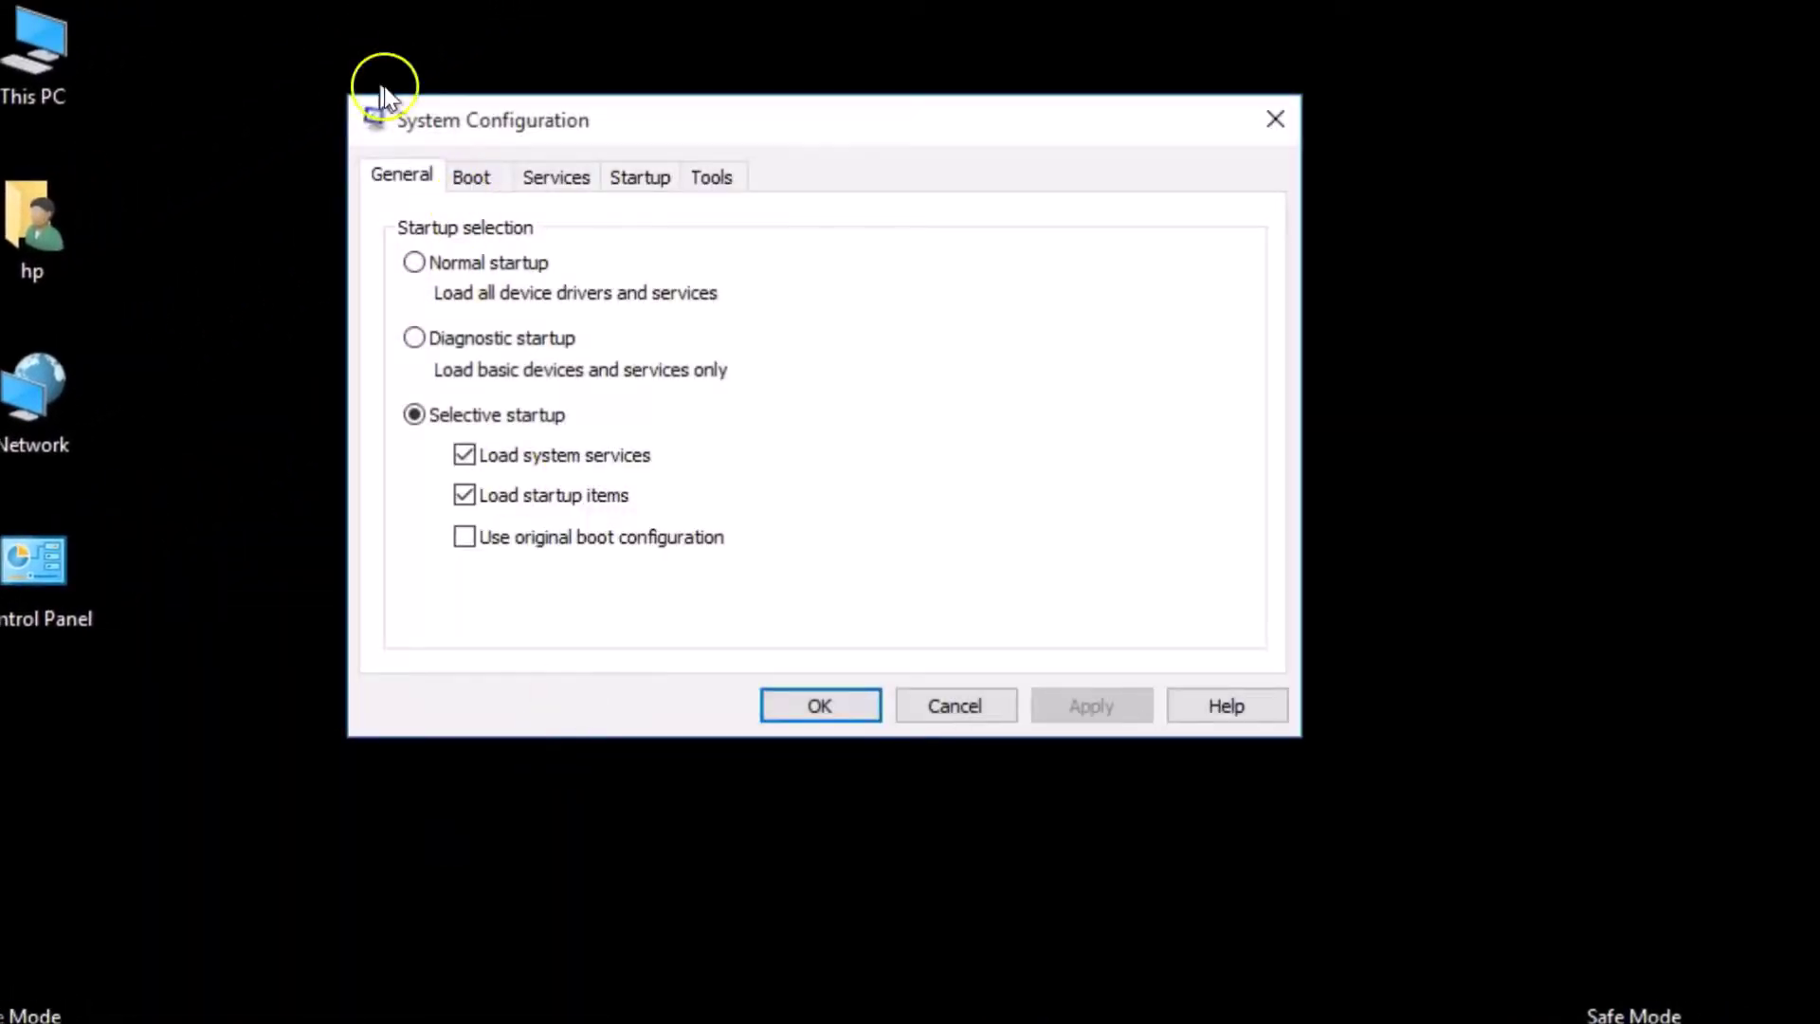
Uncheck Safe boot on the Boot tab, then apply and confirm with OK
{"action": "left_click", "coordinate": [467, 180]}
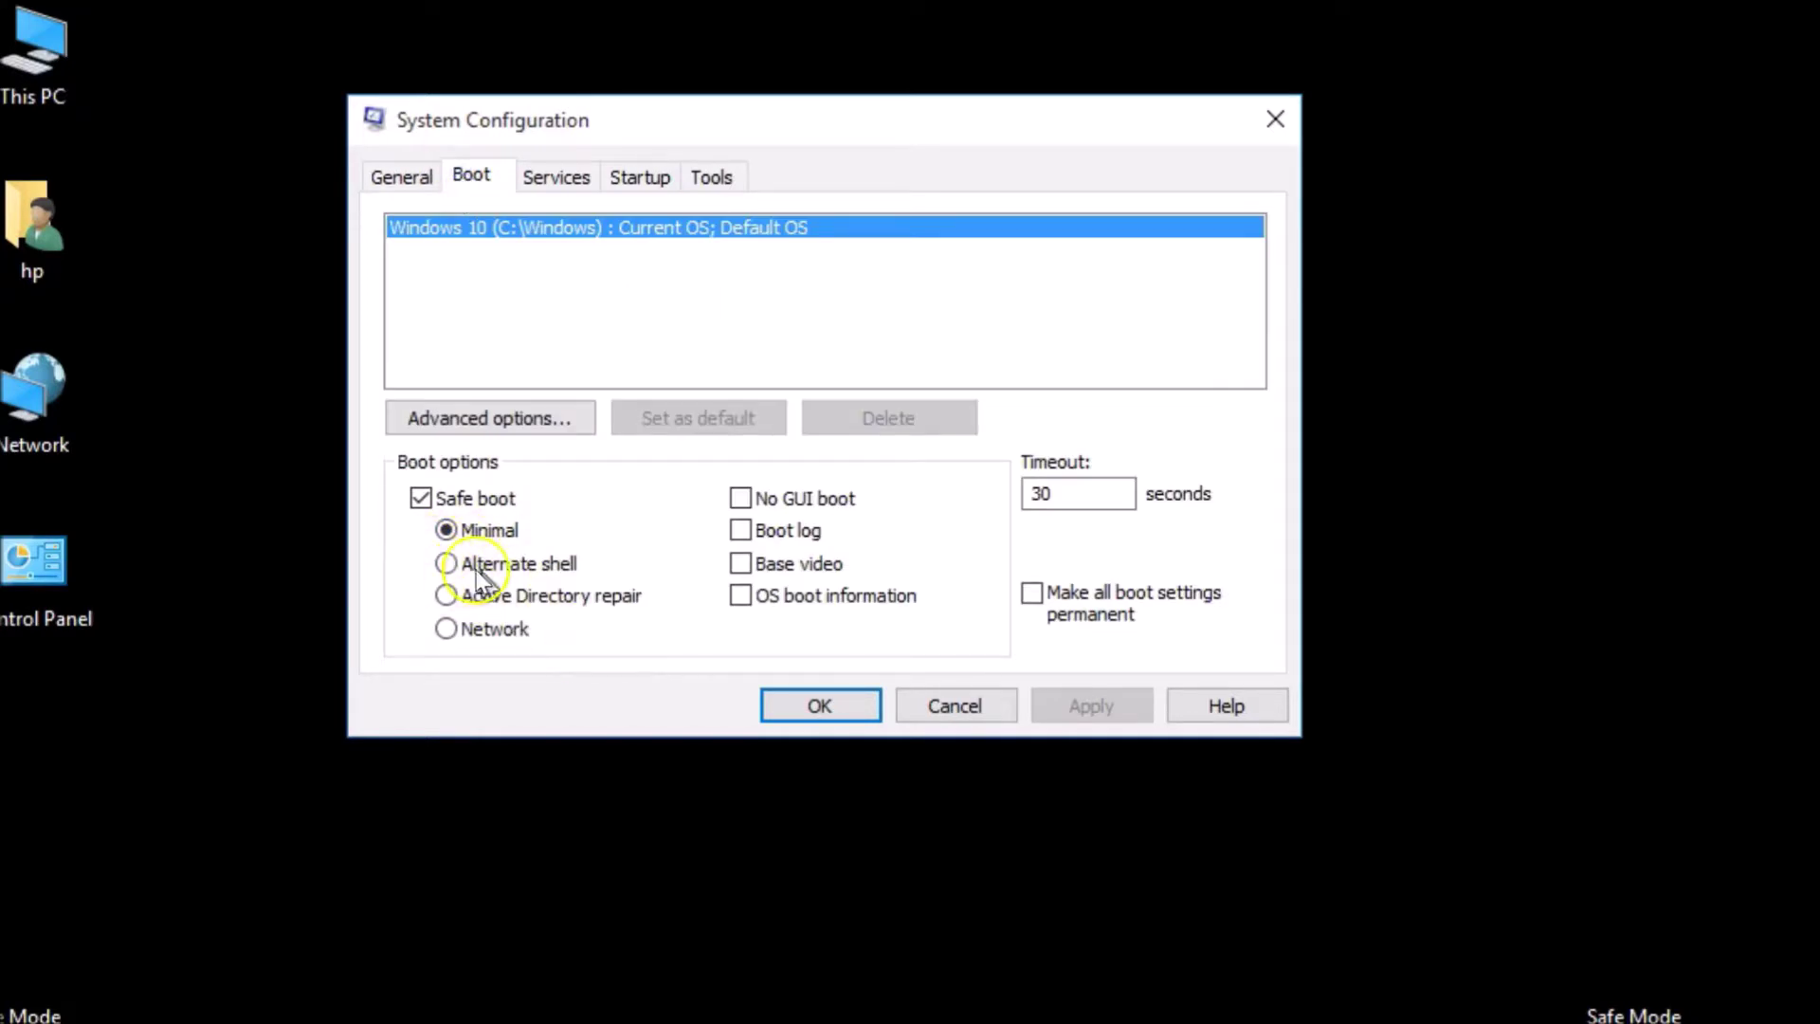
{"action": "left_click", "coordinate": [422, 499]}
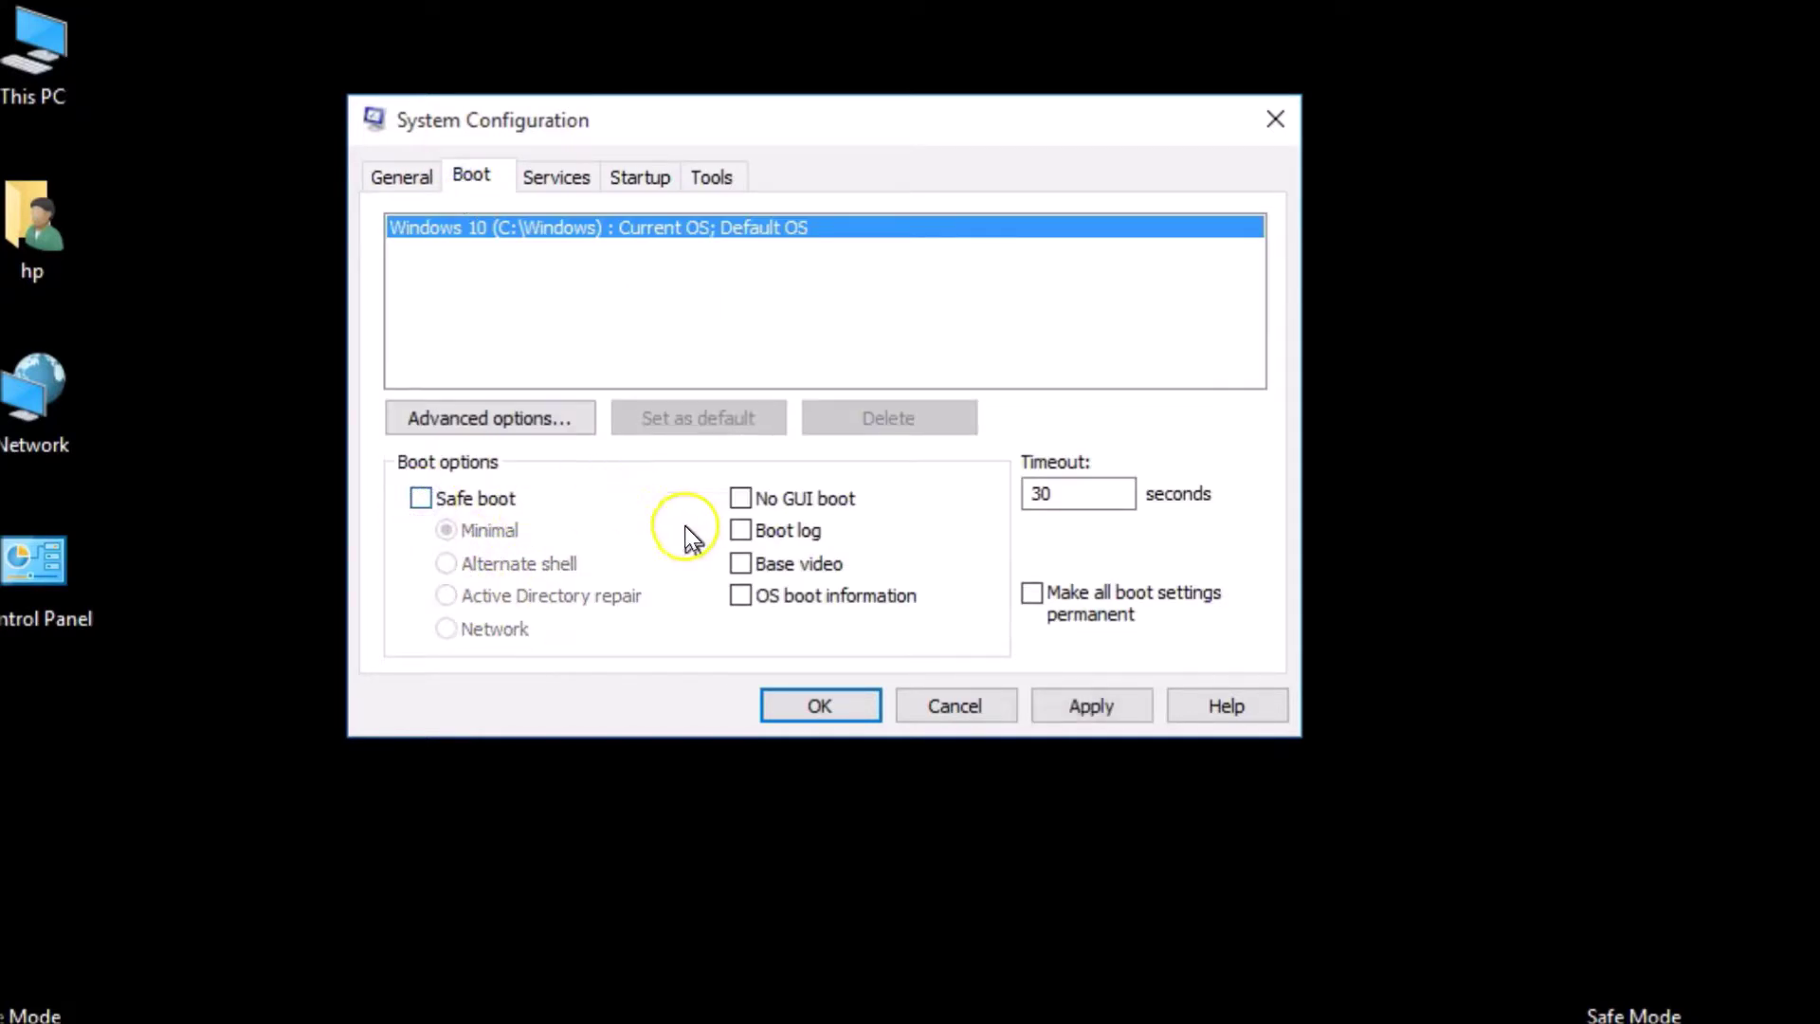
{"action": "left_click", "coordinate": [1075, 716]}
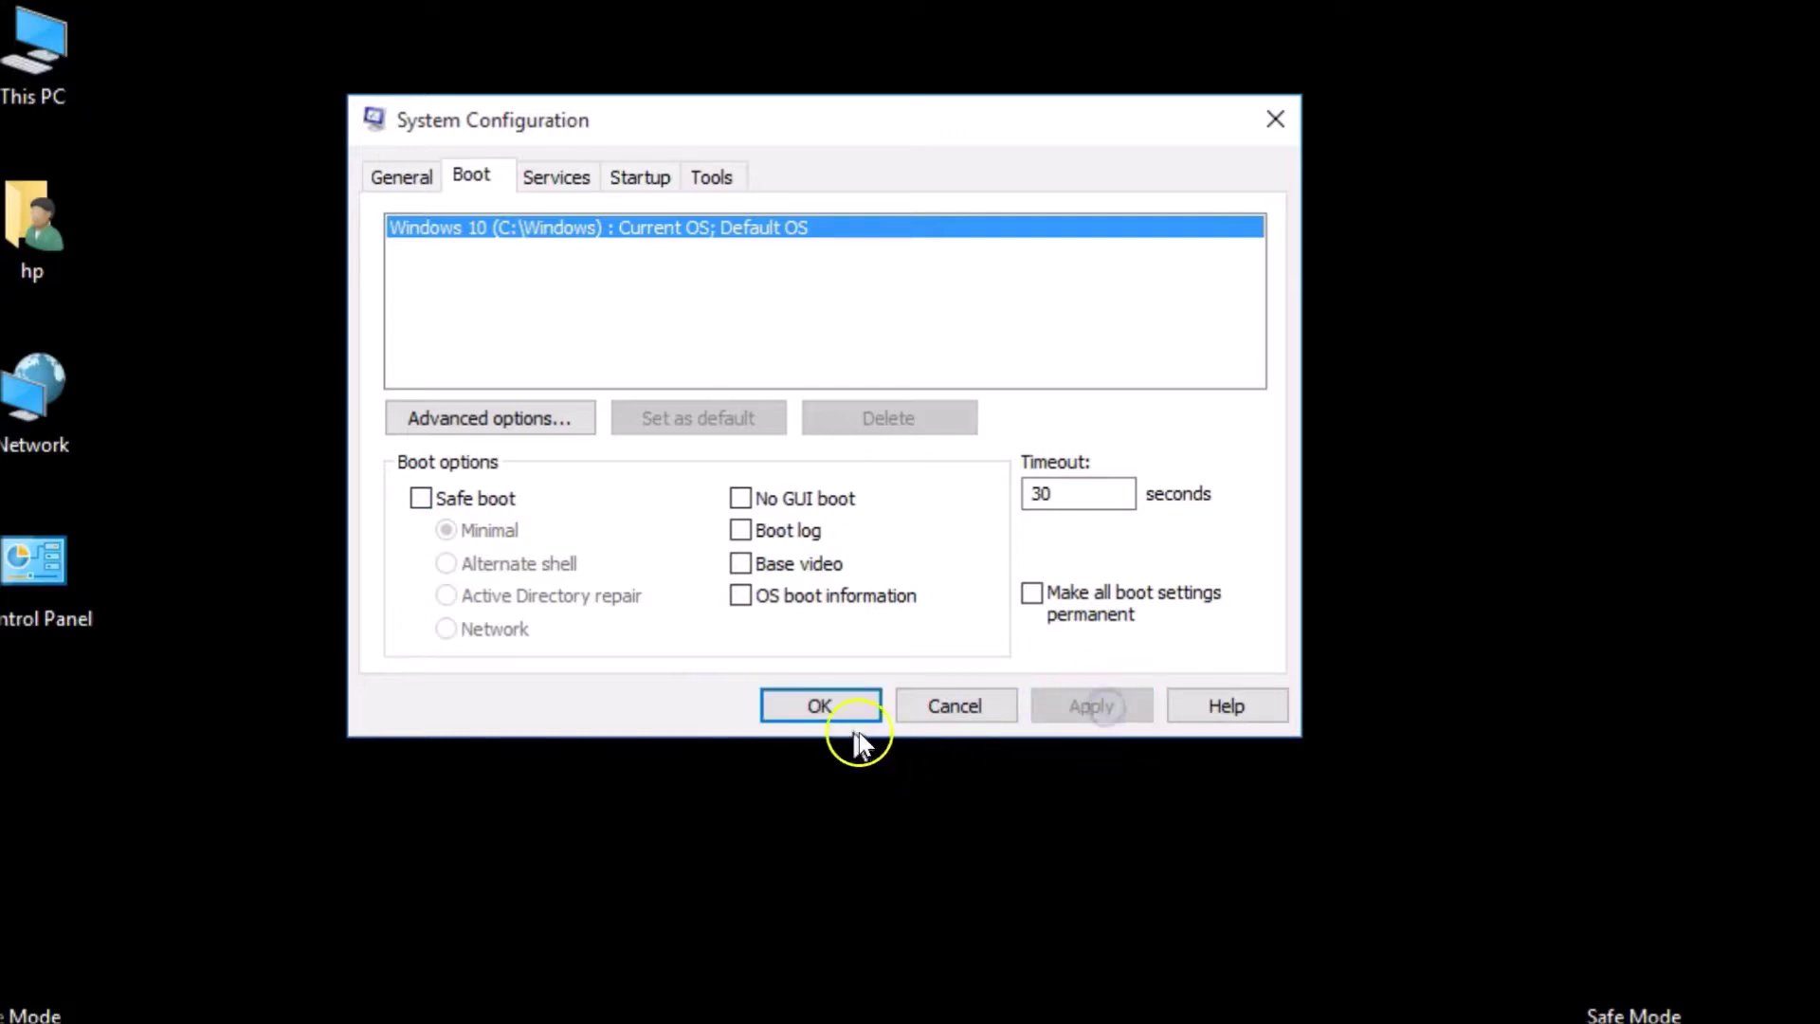
{"action": "left_click", "coordinate": [818, 706]}
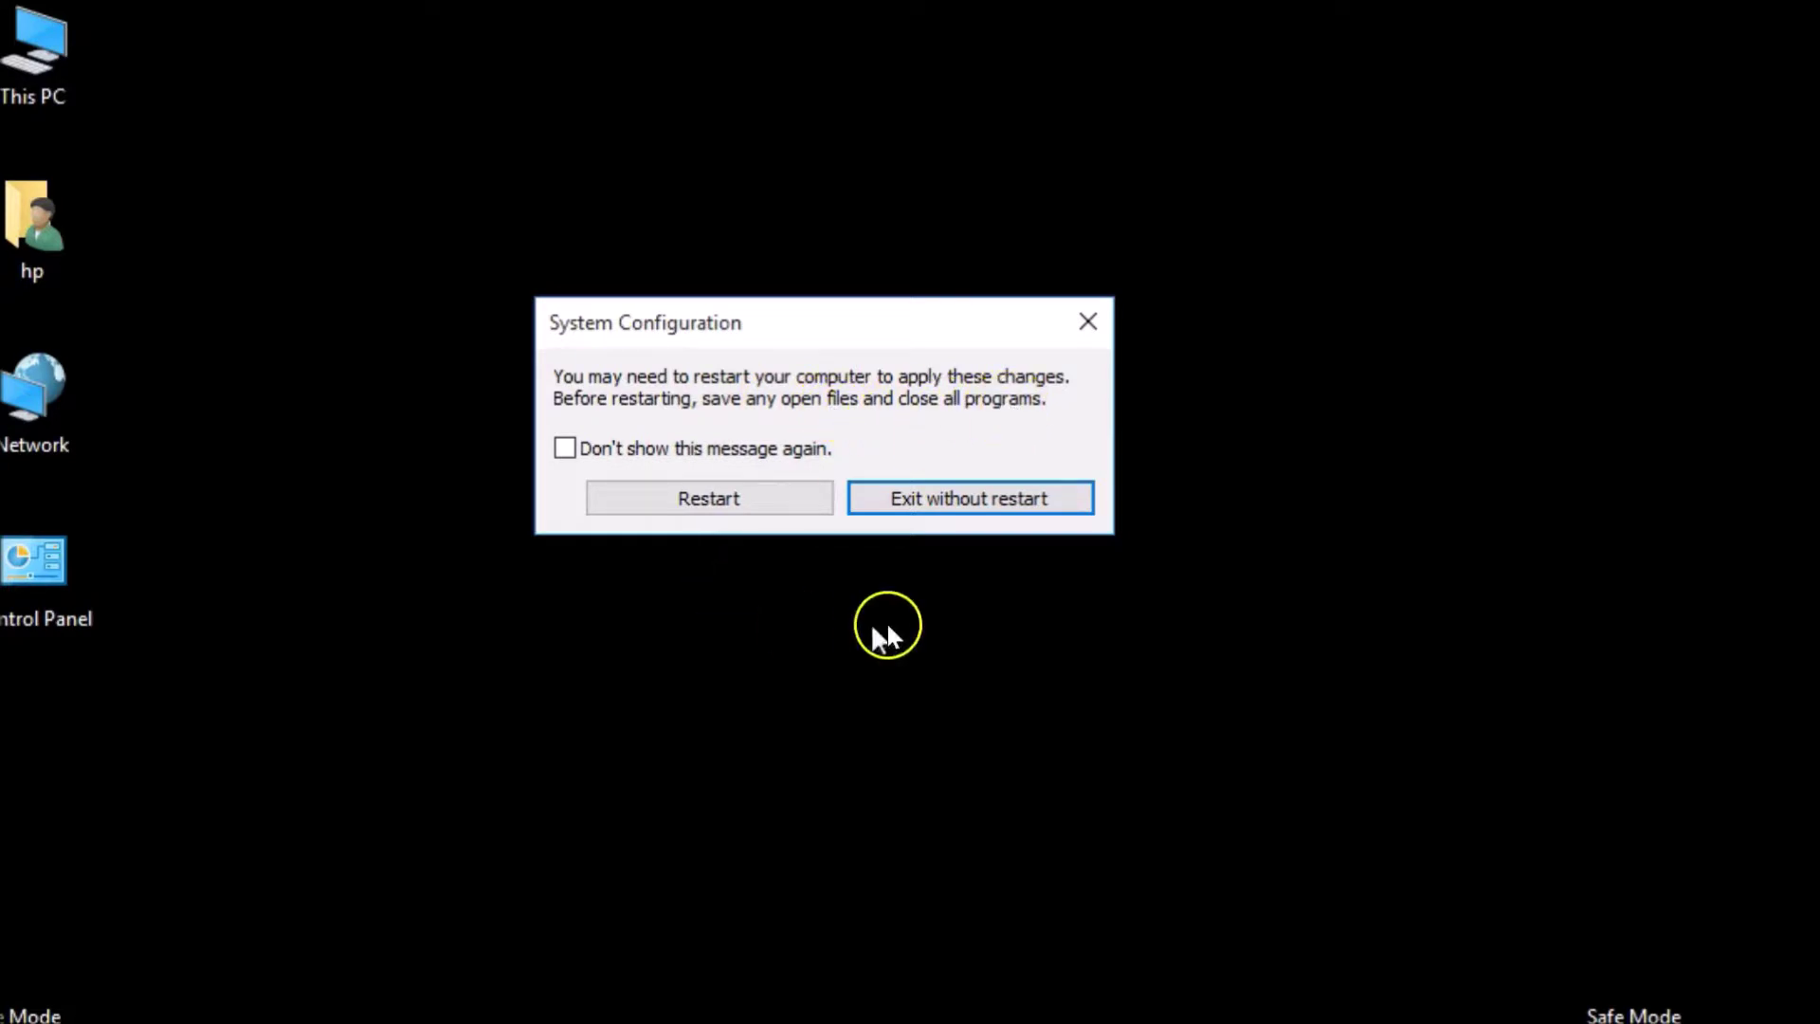
Restart, dismiss the lock screen and sign in with the account password
{"action": "left_click", "coordinate": [720, 501]}
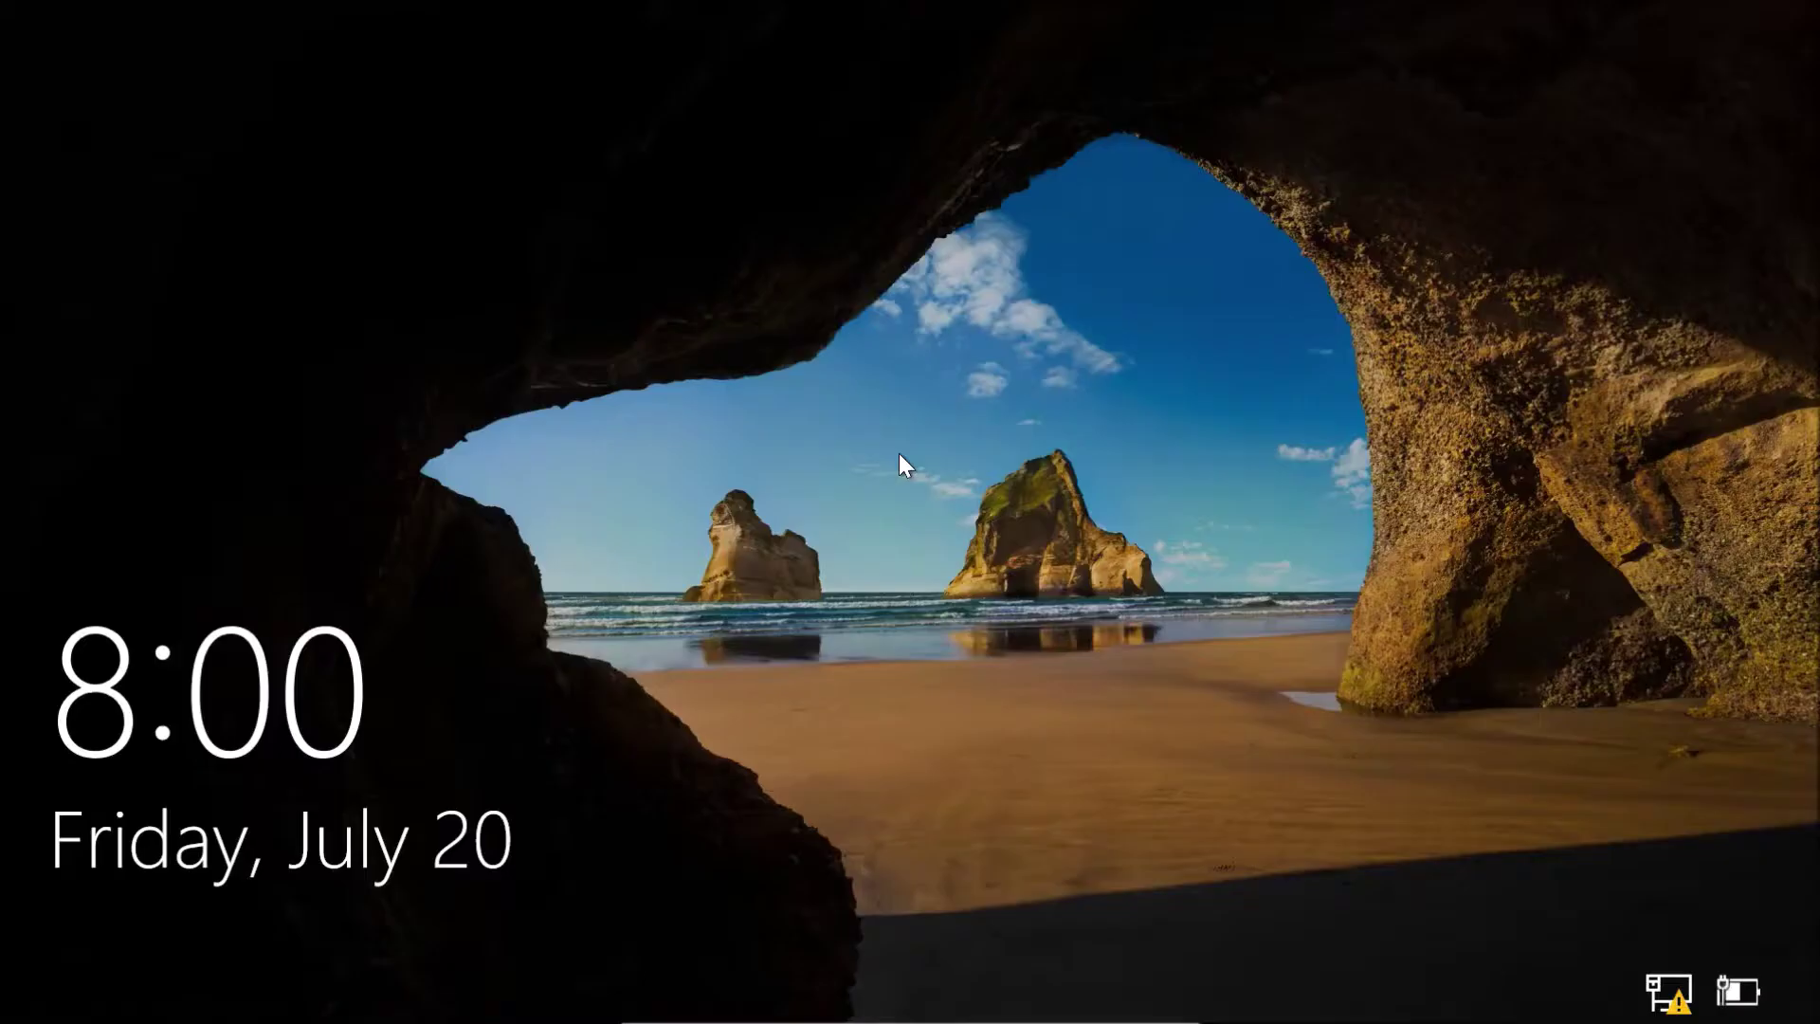
{"action": "left_click", "coordinate": [976, 531]}
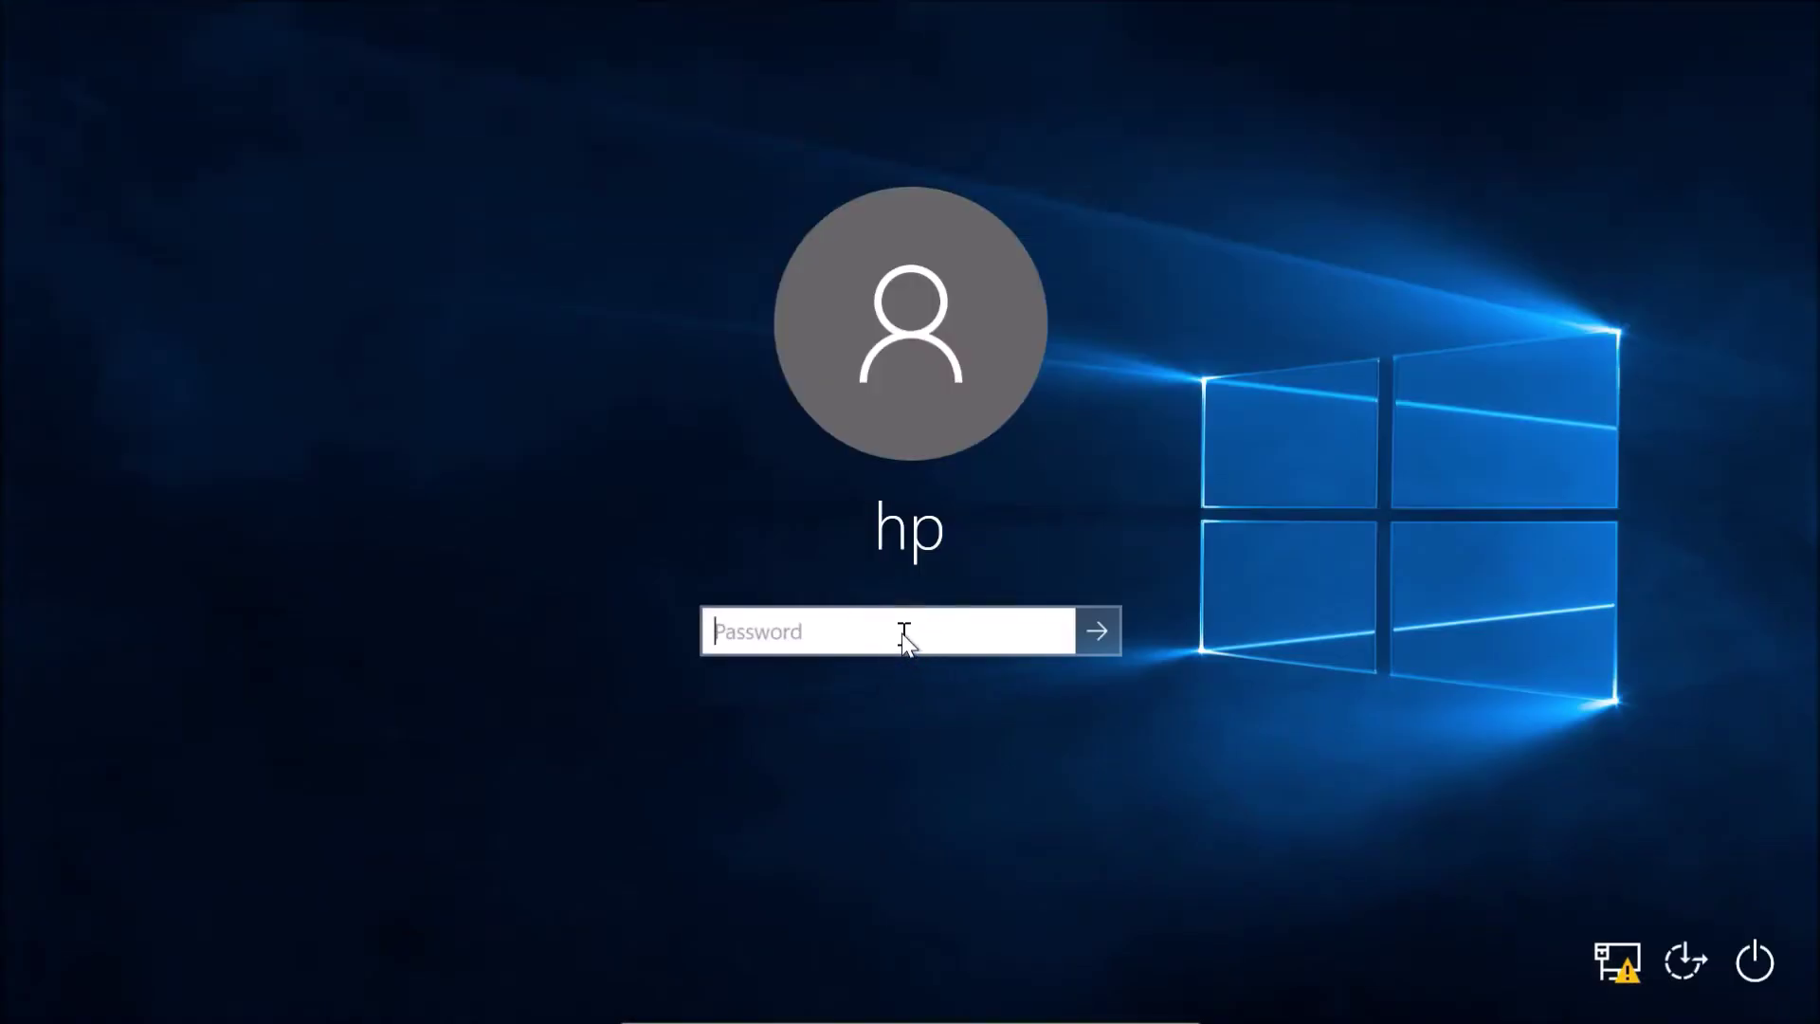
{"action": "type", "text": "•••••••••"}
{"action": "left_click", "coordinate": [1100, 632]}
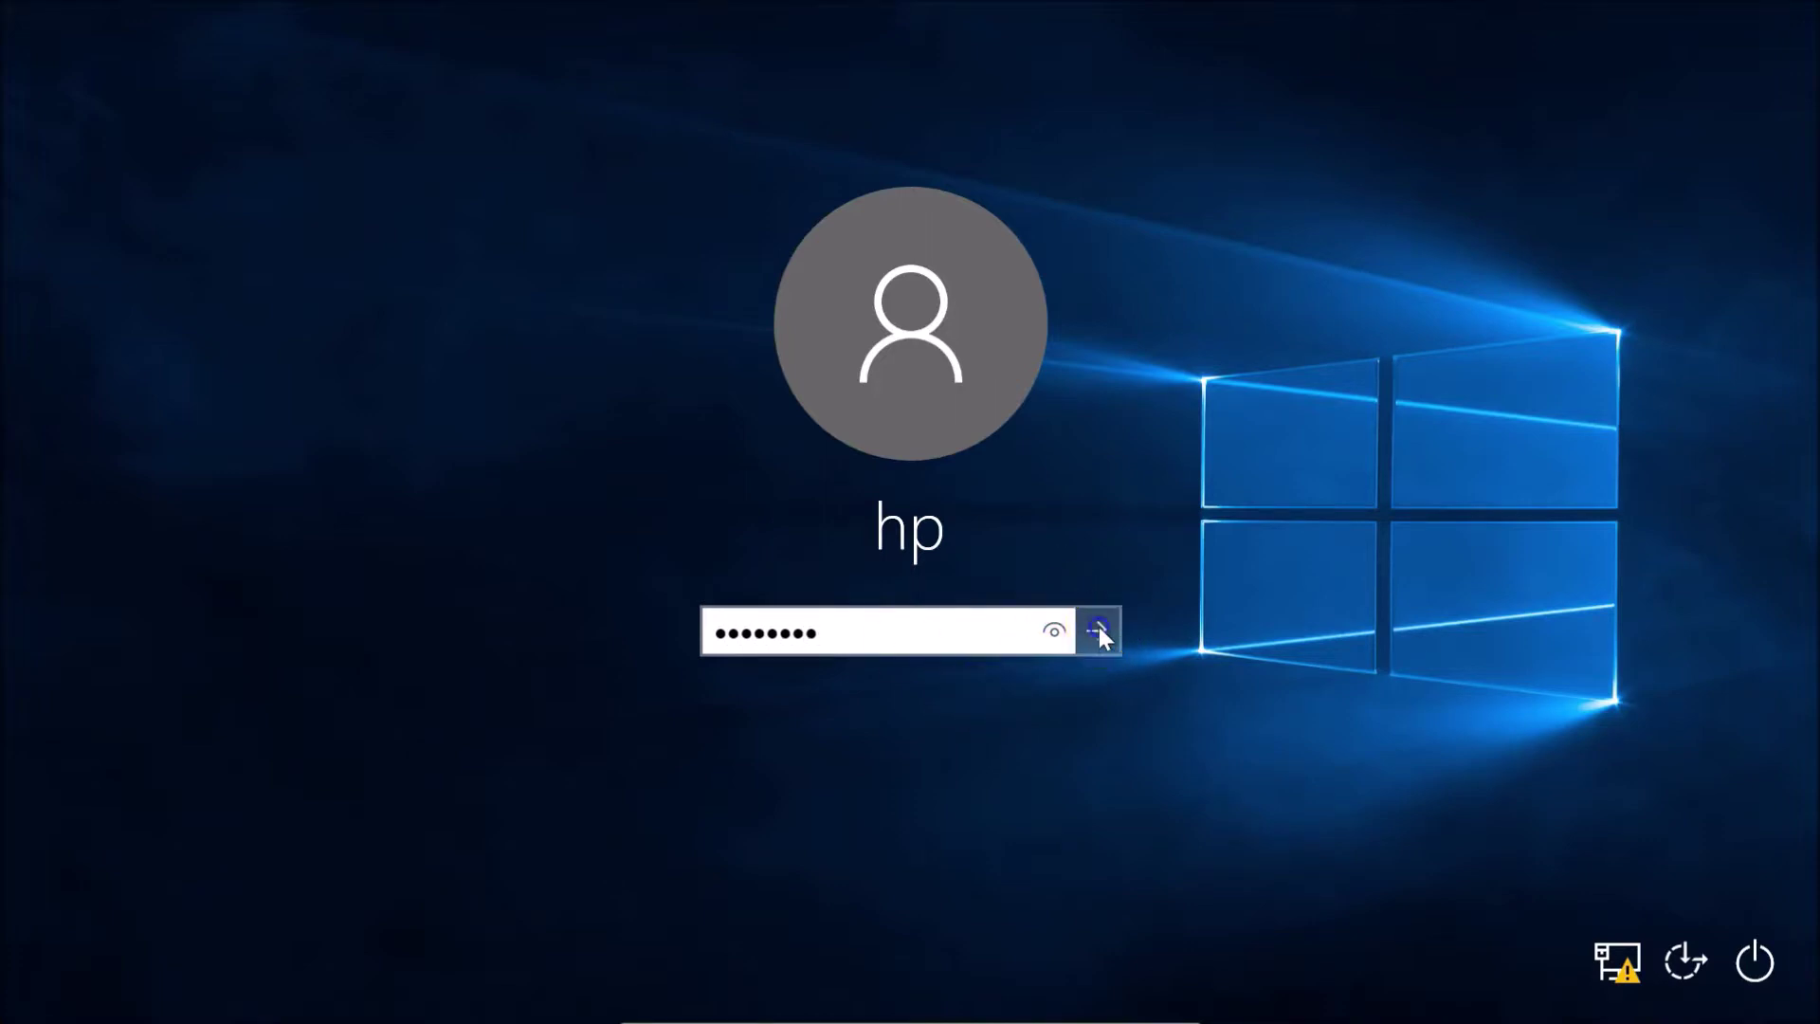
{"action": "left_click", "coordinate": [925, 677]}
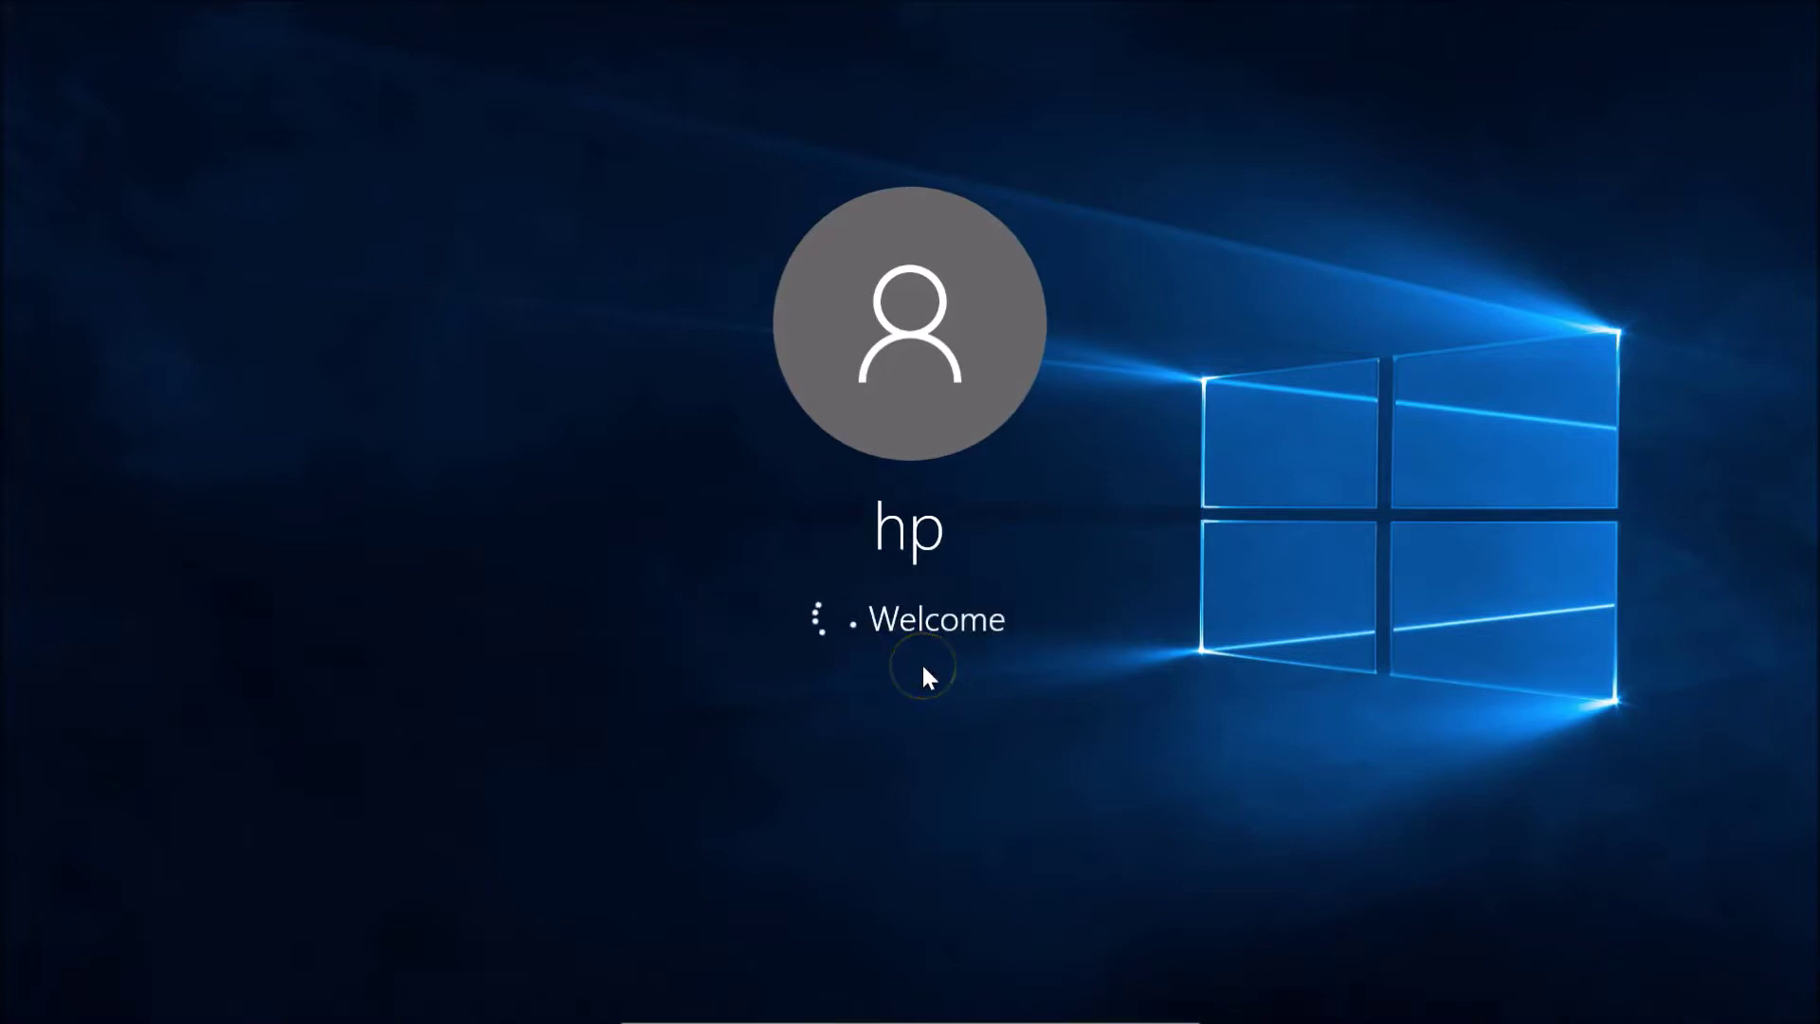
{"action": "left_click", "coordinate": [915, 663]}
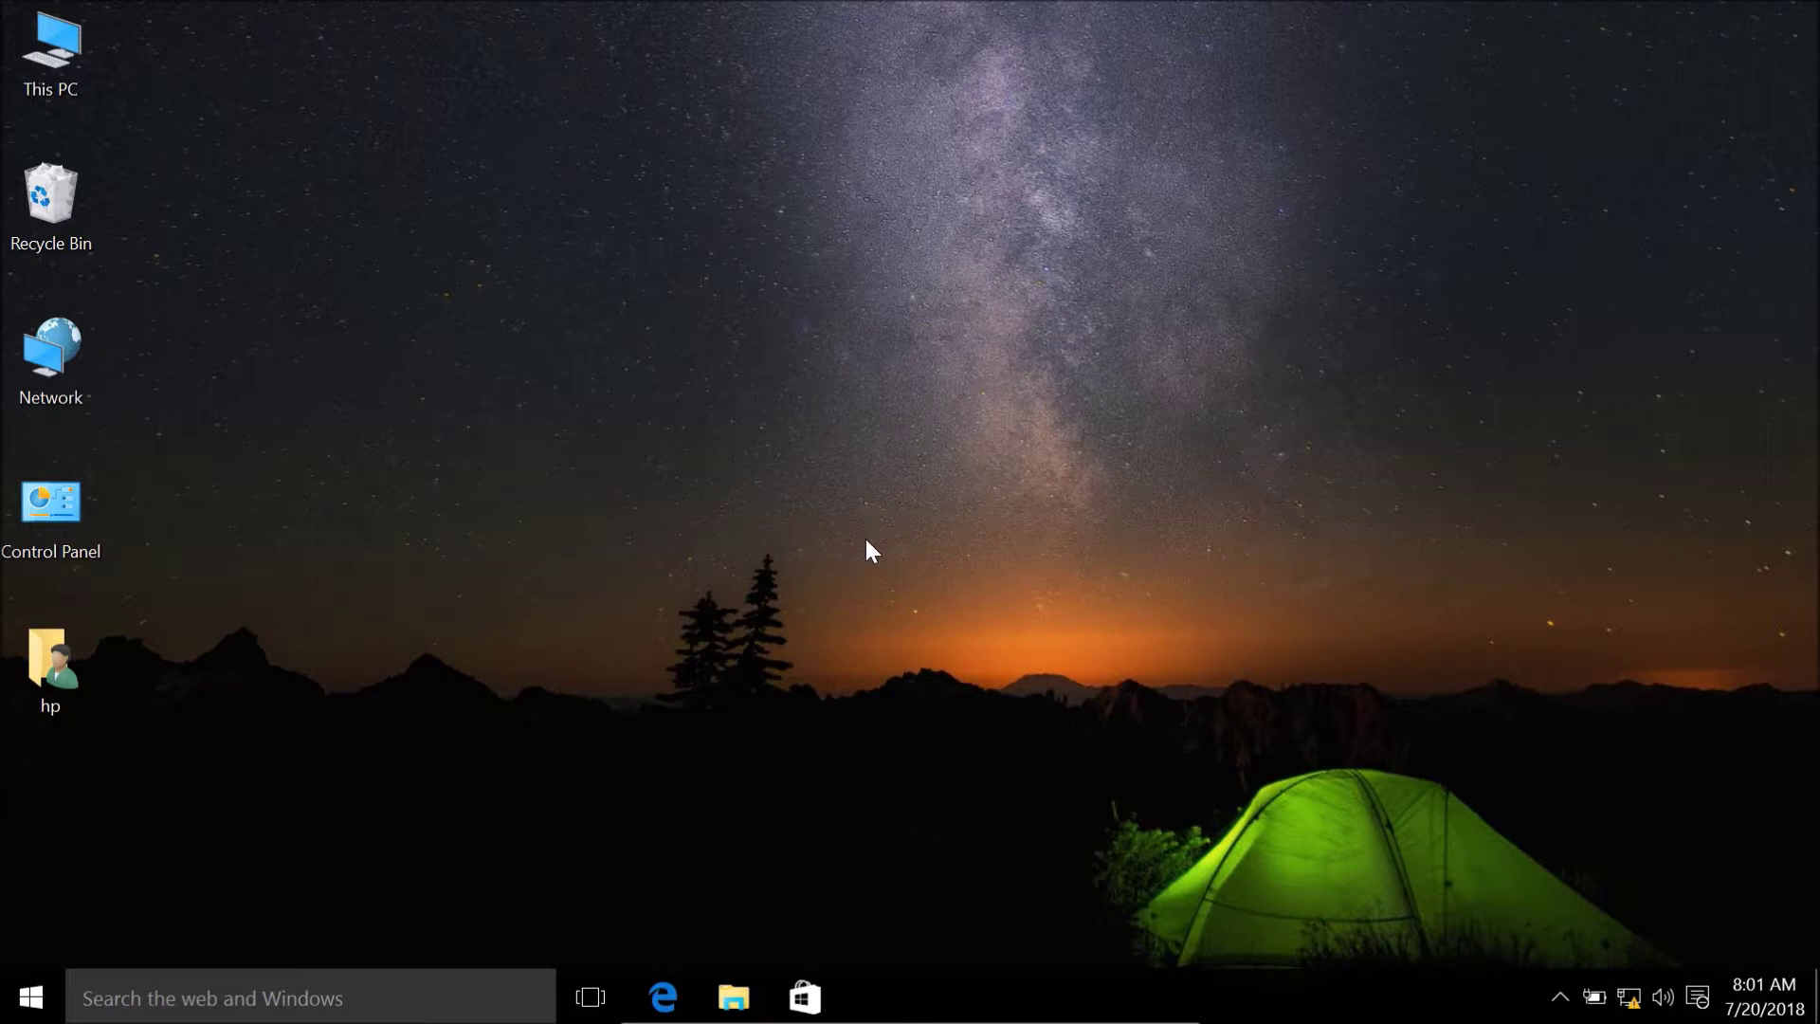
Shift-restart from the Start menu's Power options to reach recovery options
{"action": "left_click", "coordinate": [47, 1001]}
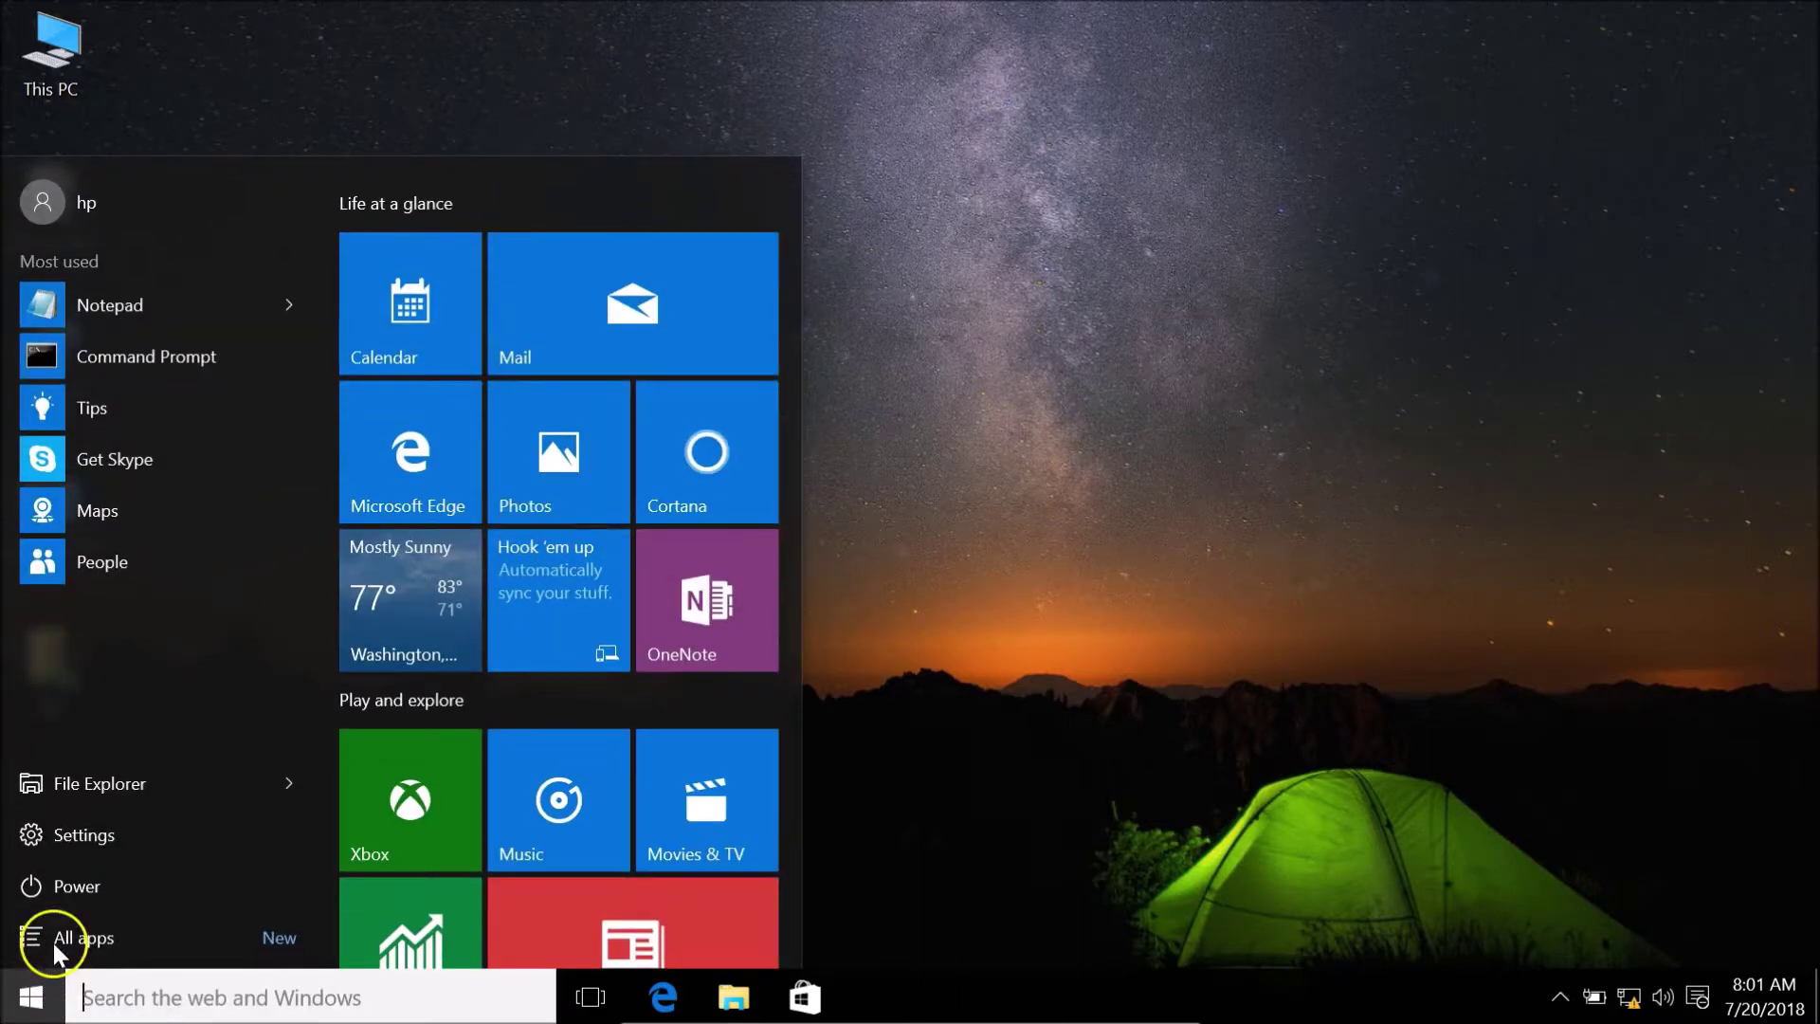
{"action": "left_click", "coordinate": [61, 891]}
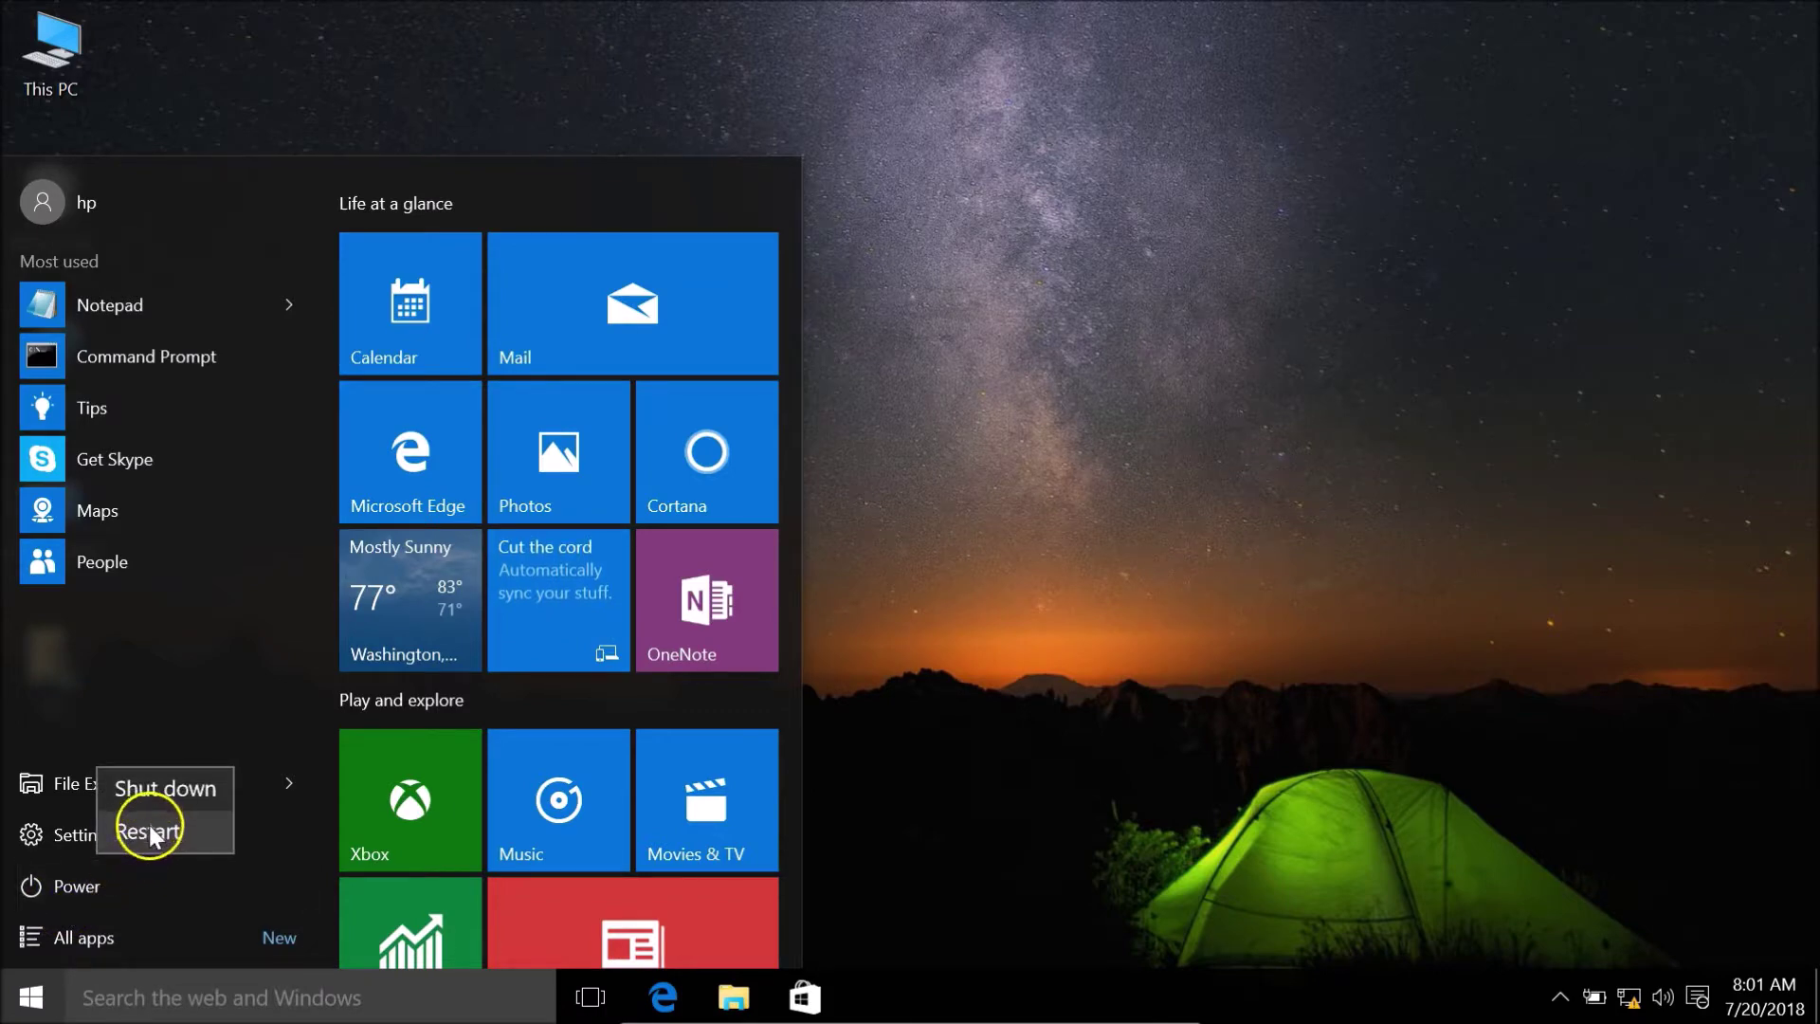
{"action": "left_click", "coordinate": [172, 825]}
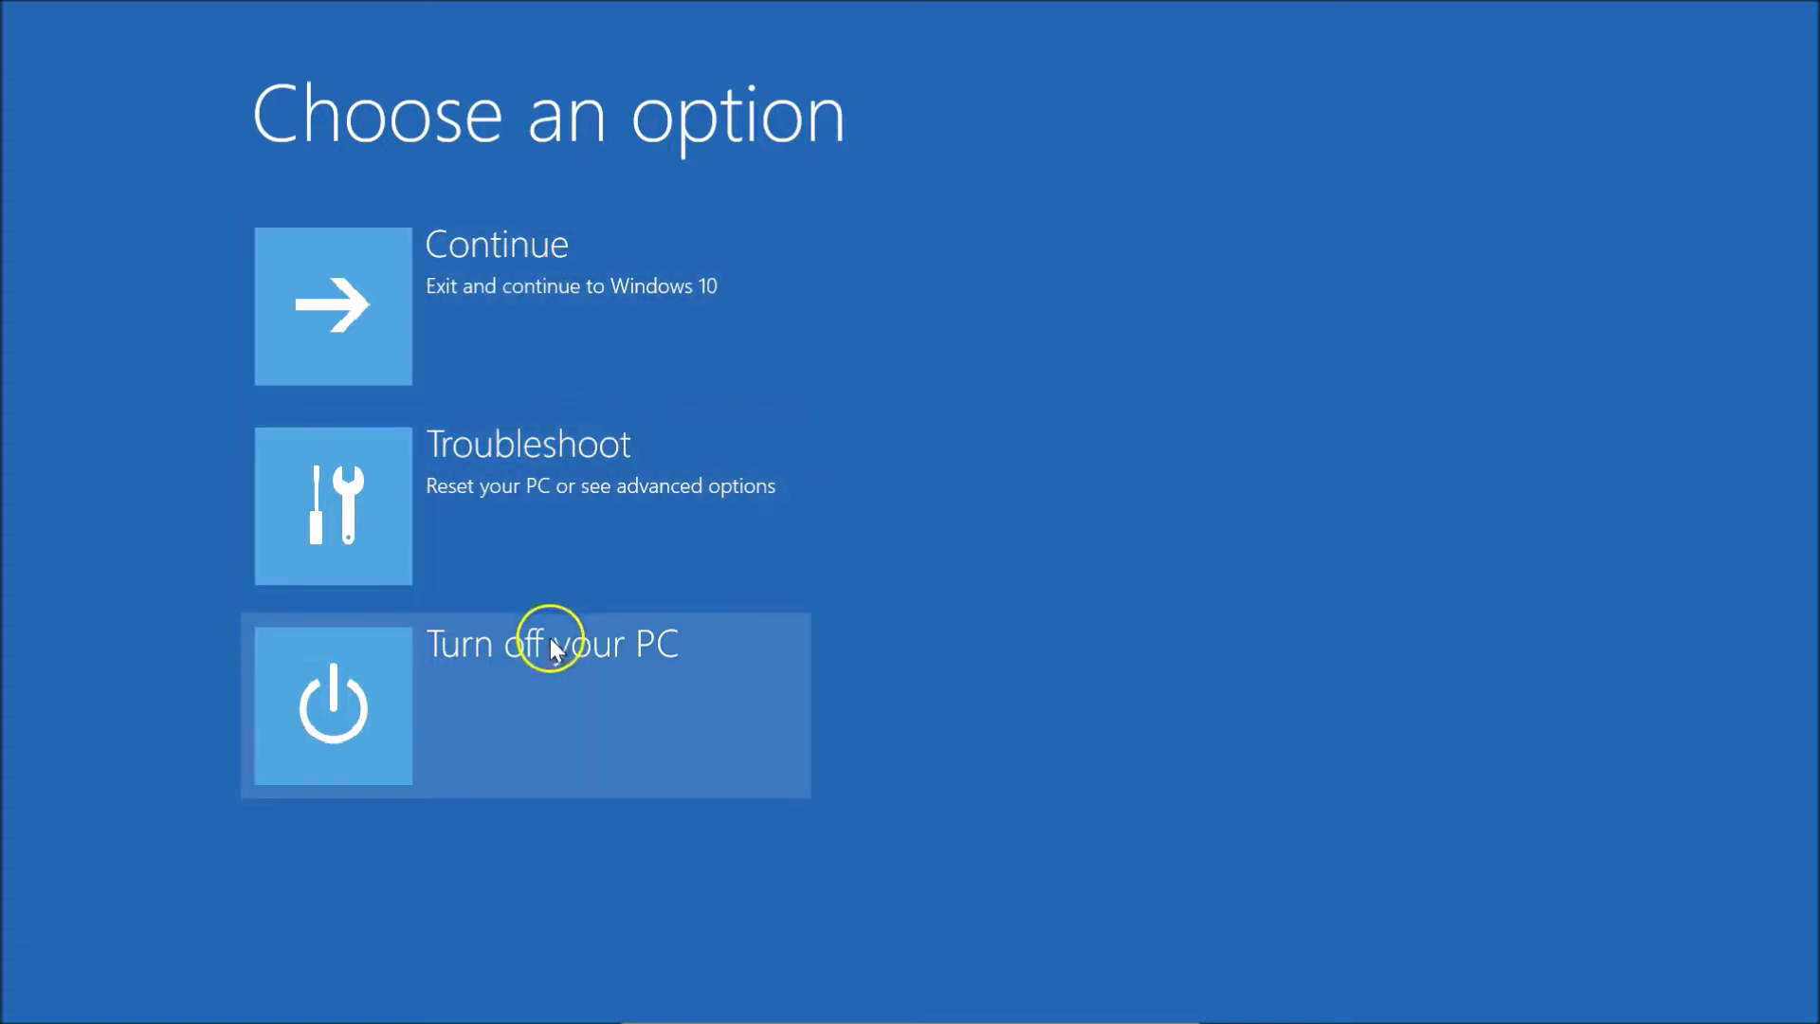
Go to Troubleshoot > Advanced options > Startup Settings and restart
{"action": "left_click", "coordinate": [548, 502]}
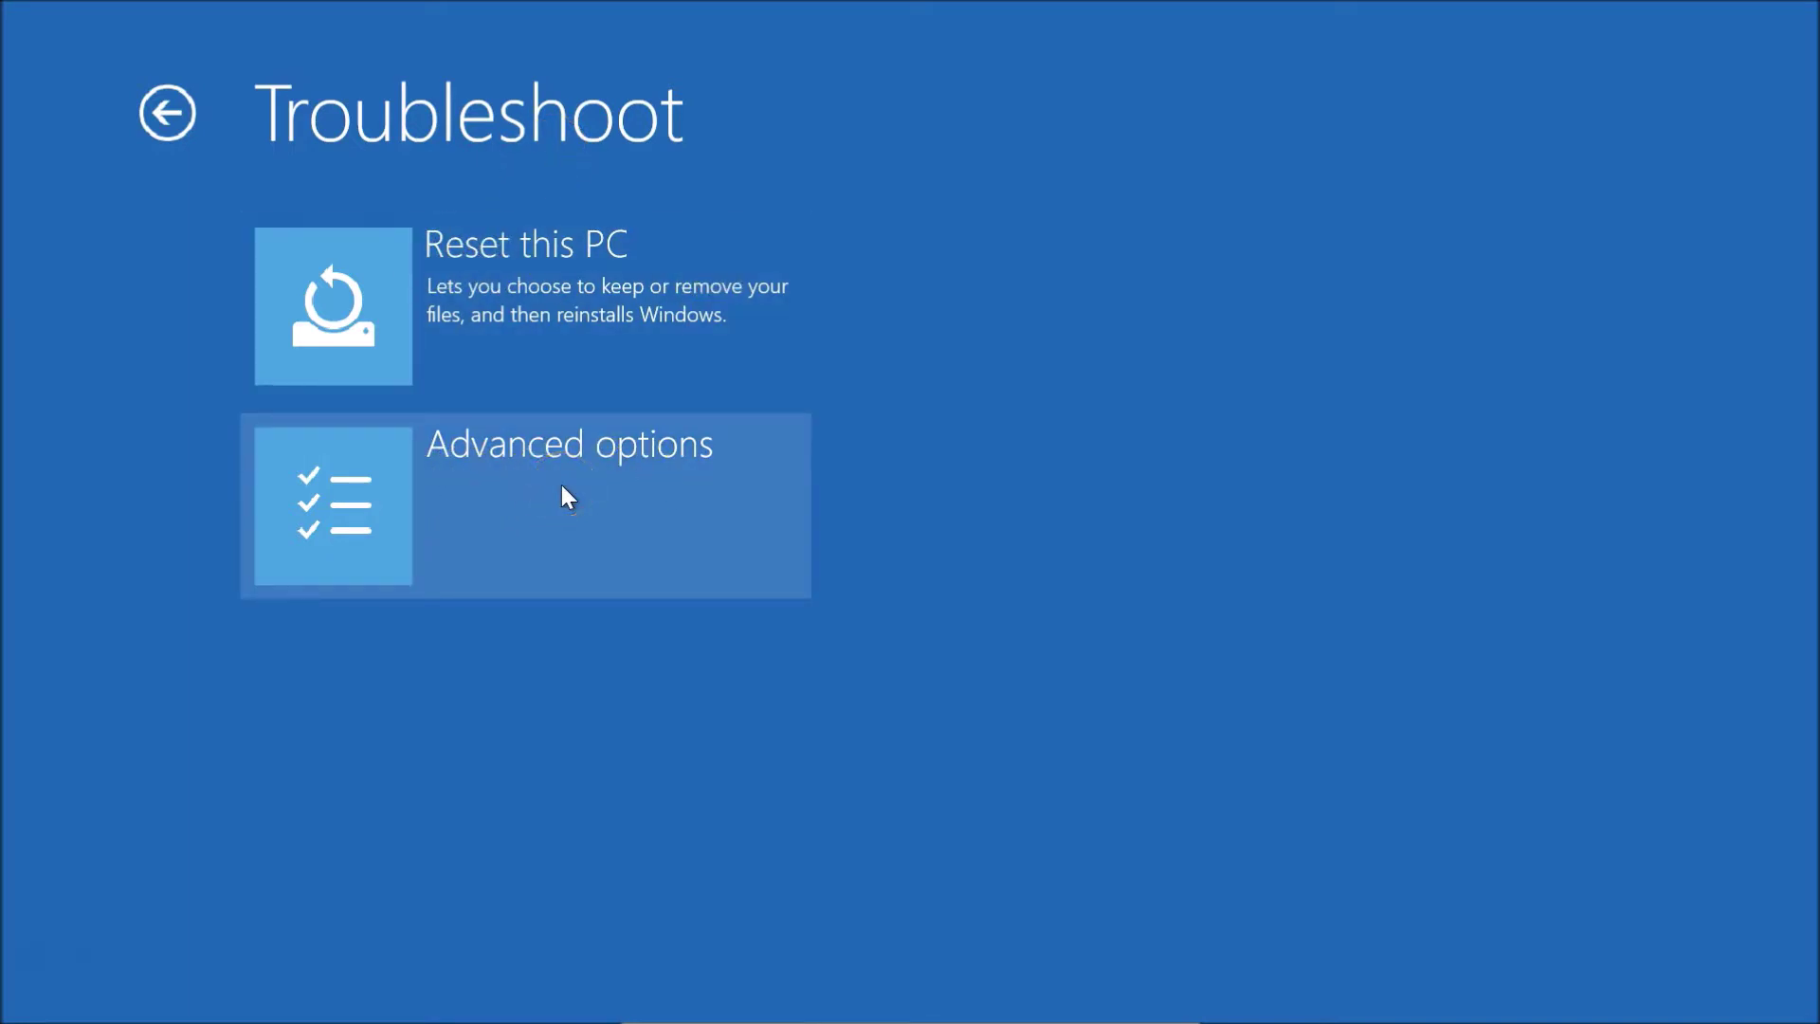
{"action": "left_click", "coordinate": [605, 480]}
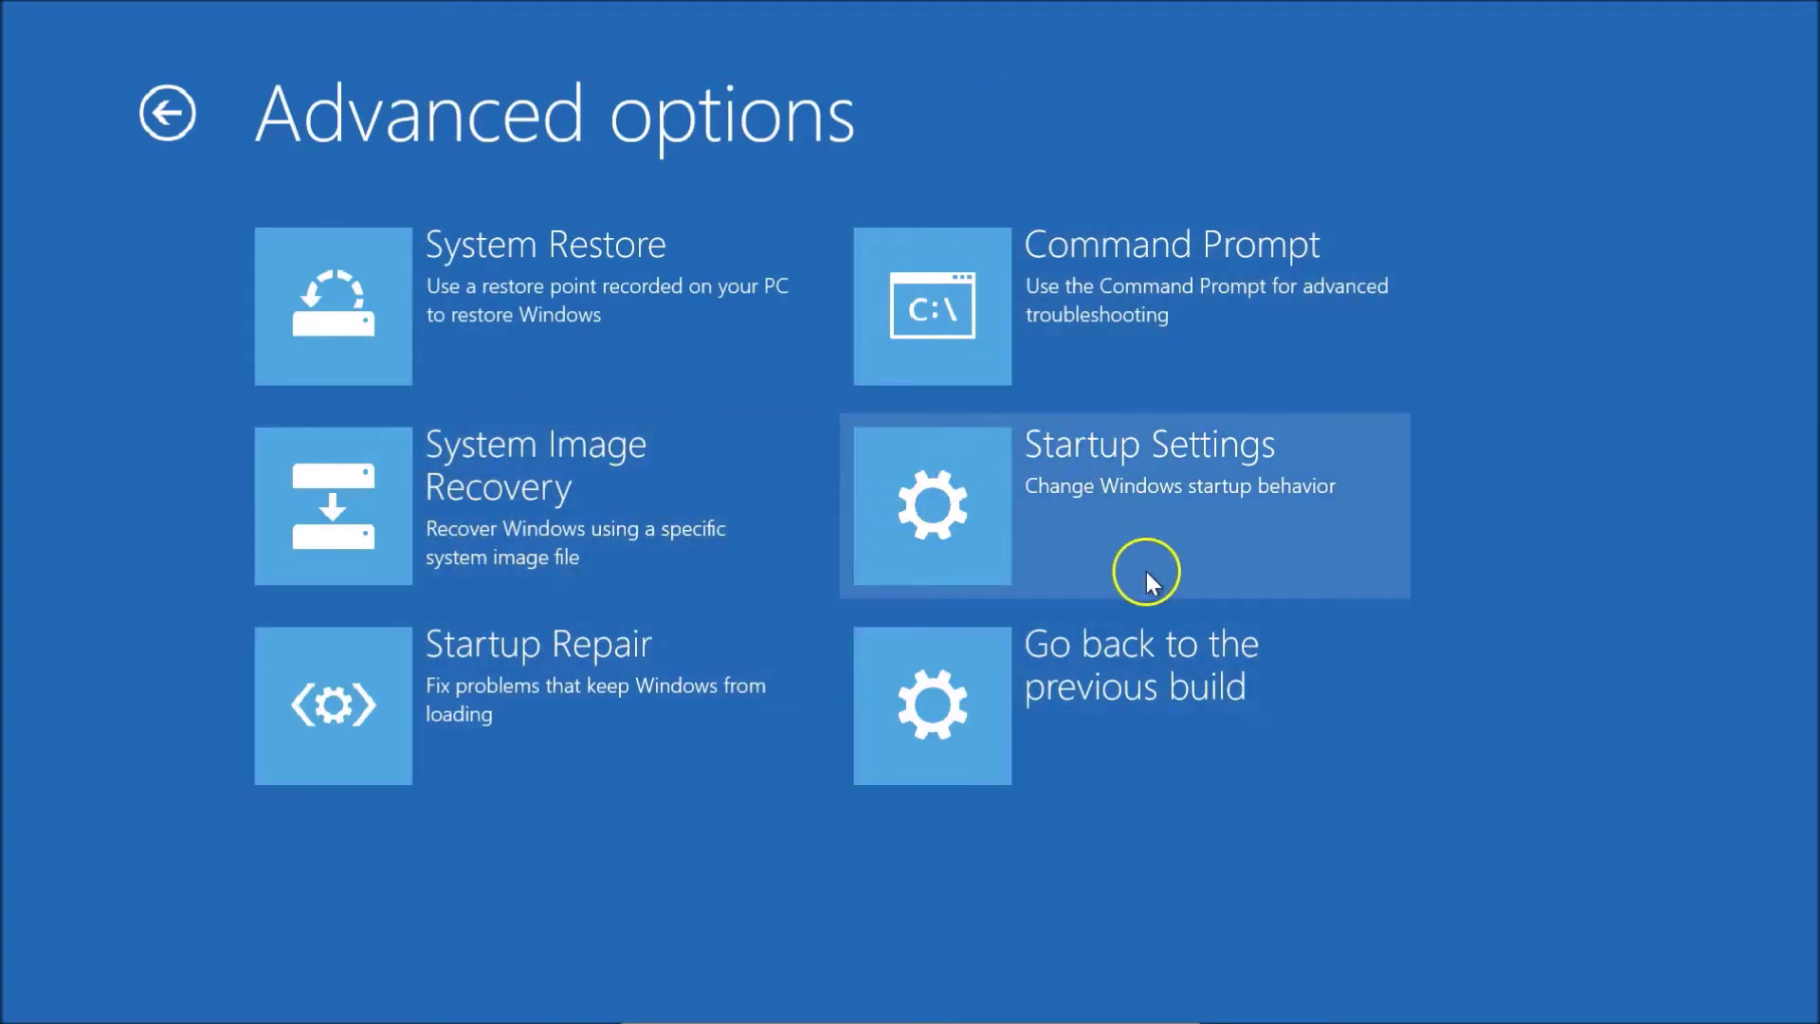
{"action": "left_click", "coordinate": [1112, 486]}
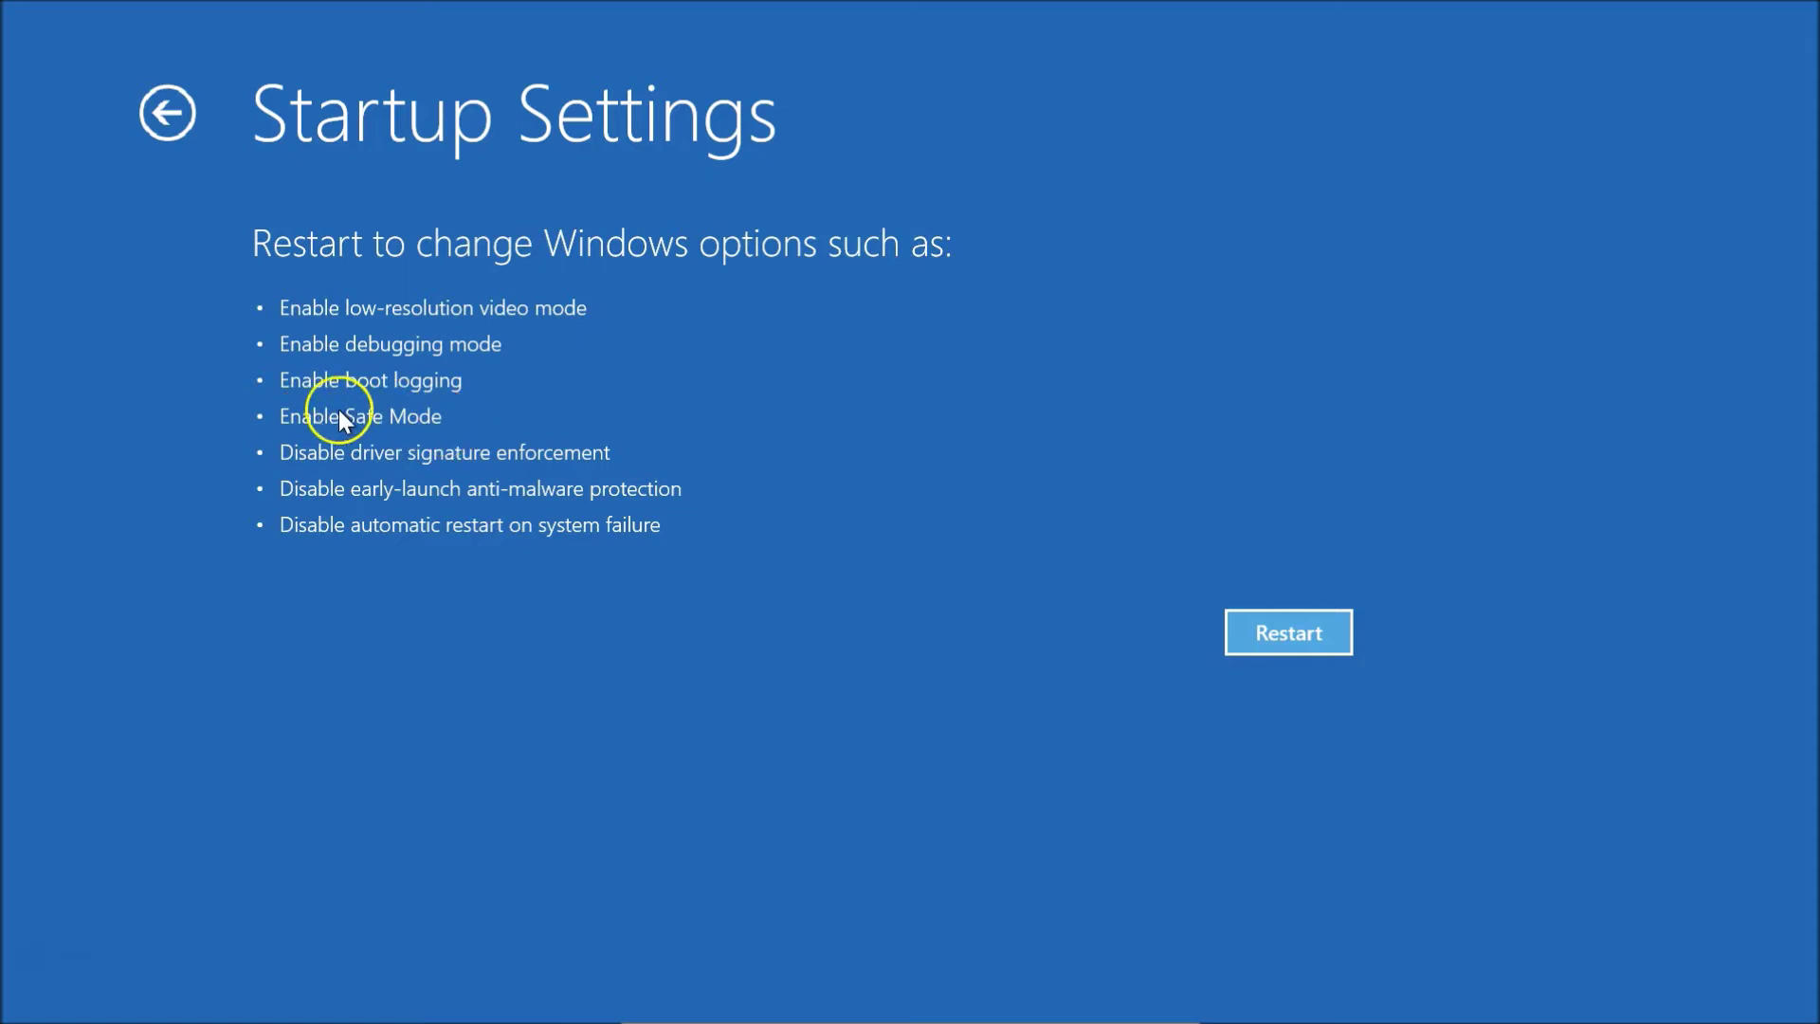
{"action": "left_click", "coordinate": [1290, 628]}
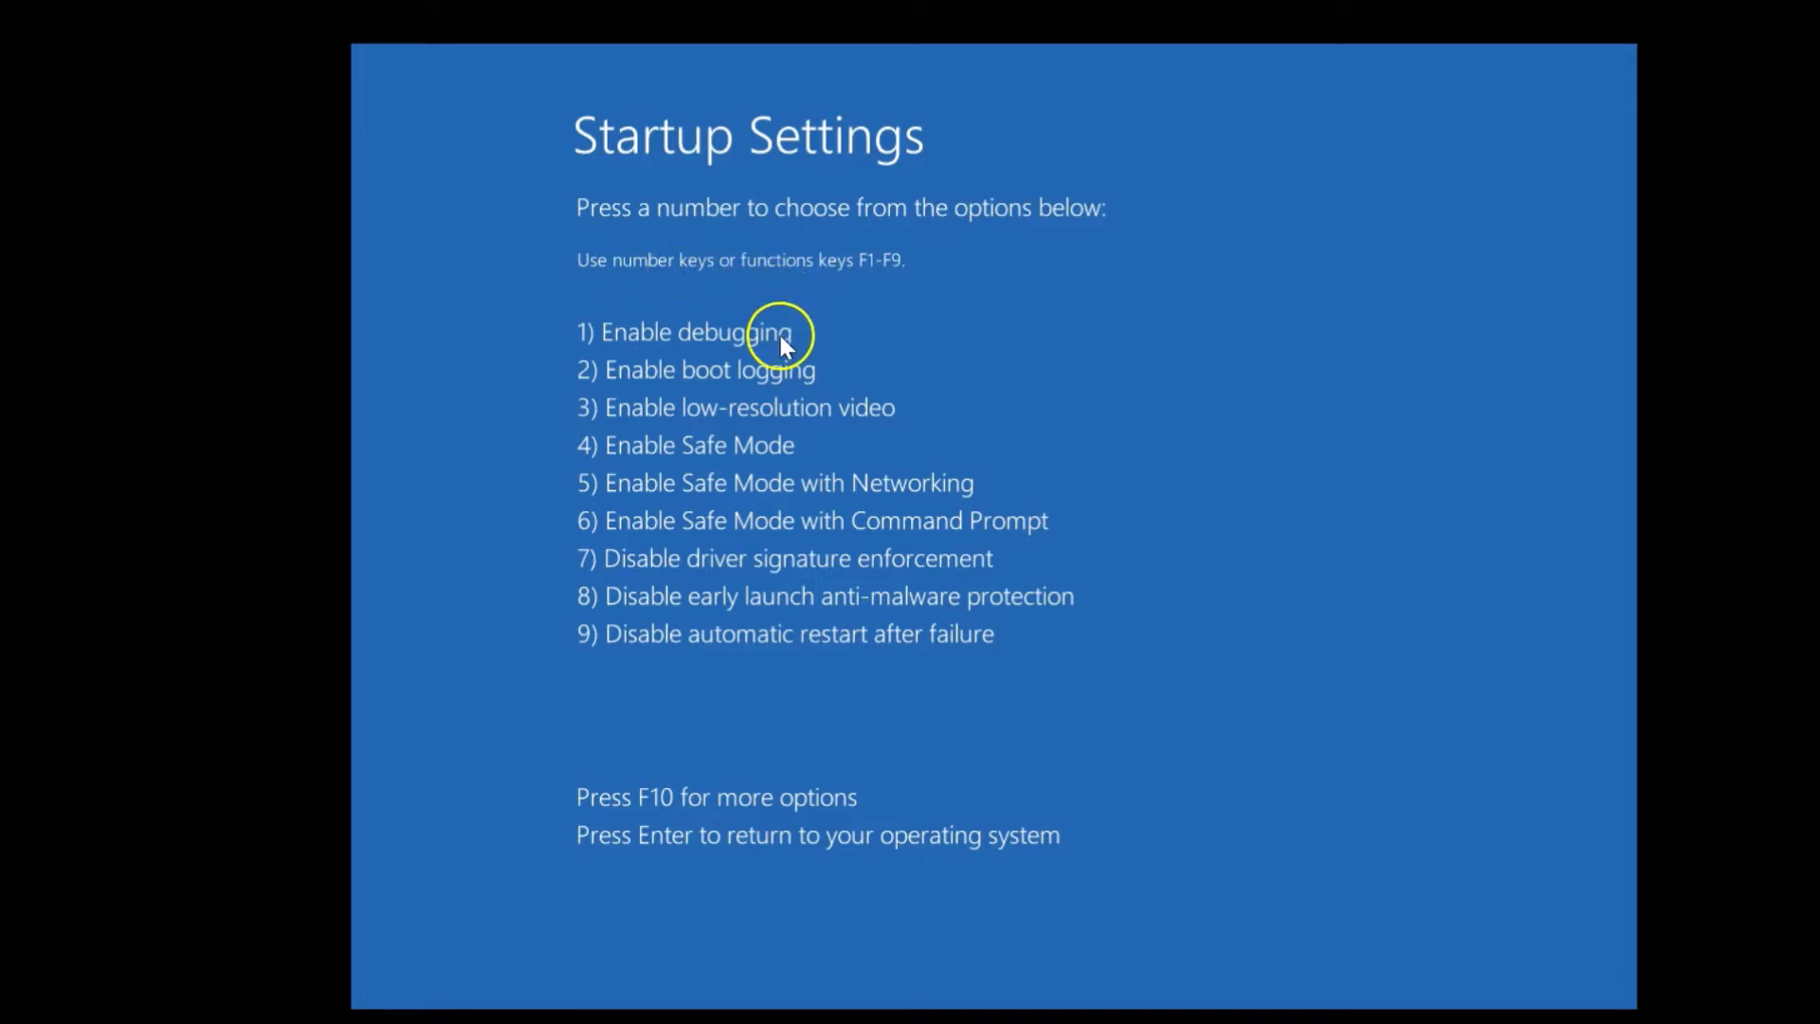
Choose option 4, Enable Safe Mode, then sign in with the account password
{"action": "key", "text": "4"}
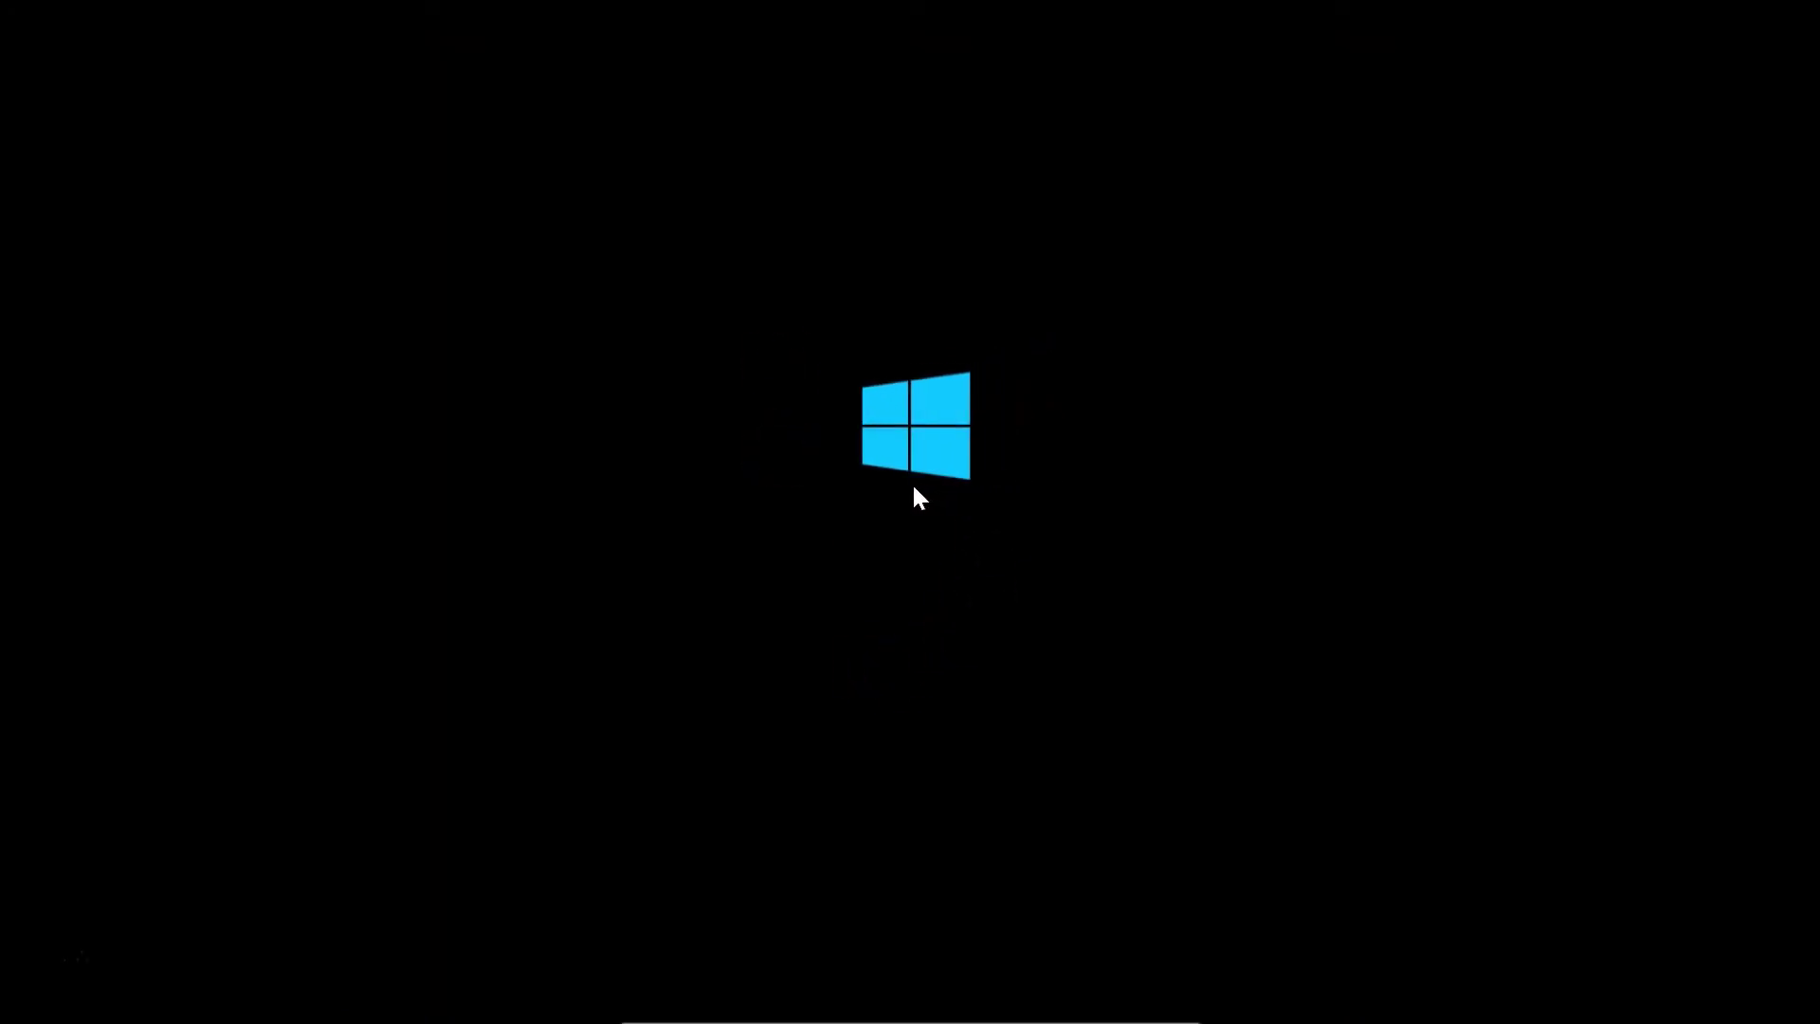
{"action": "left_click", "coordinate": [717, 542]}
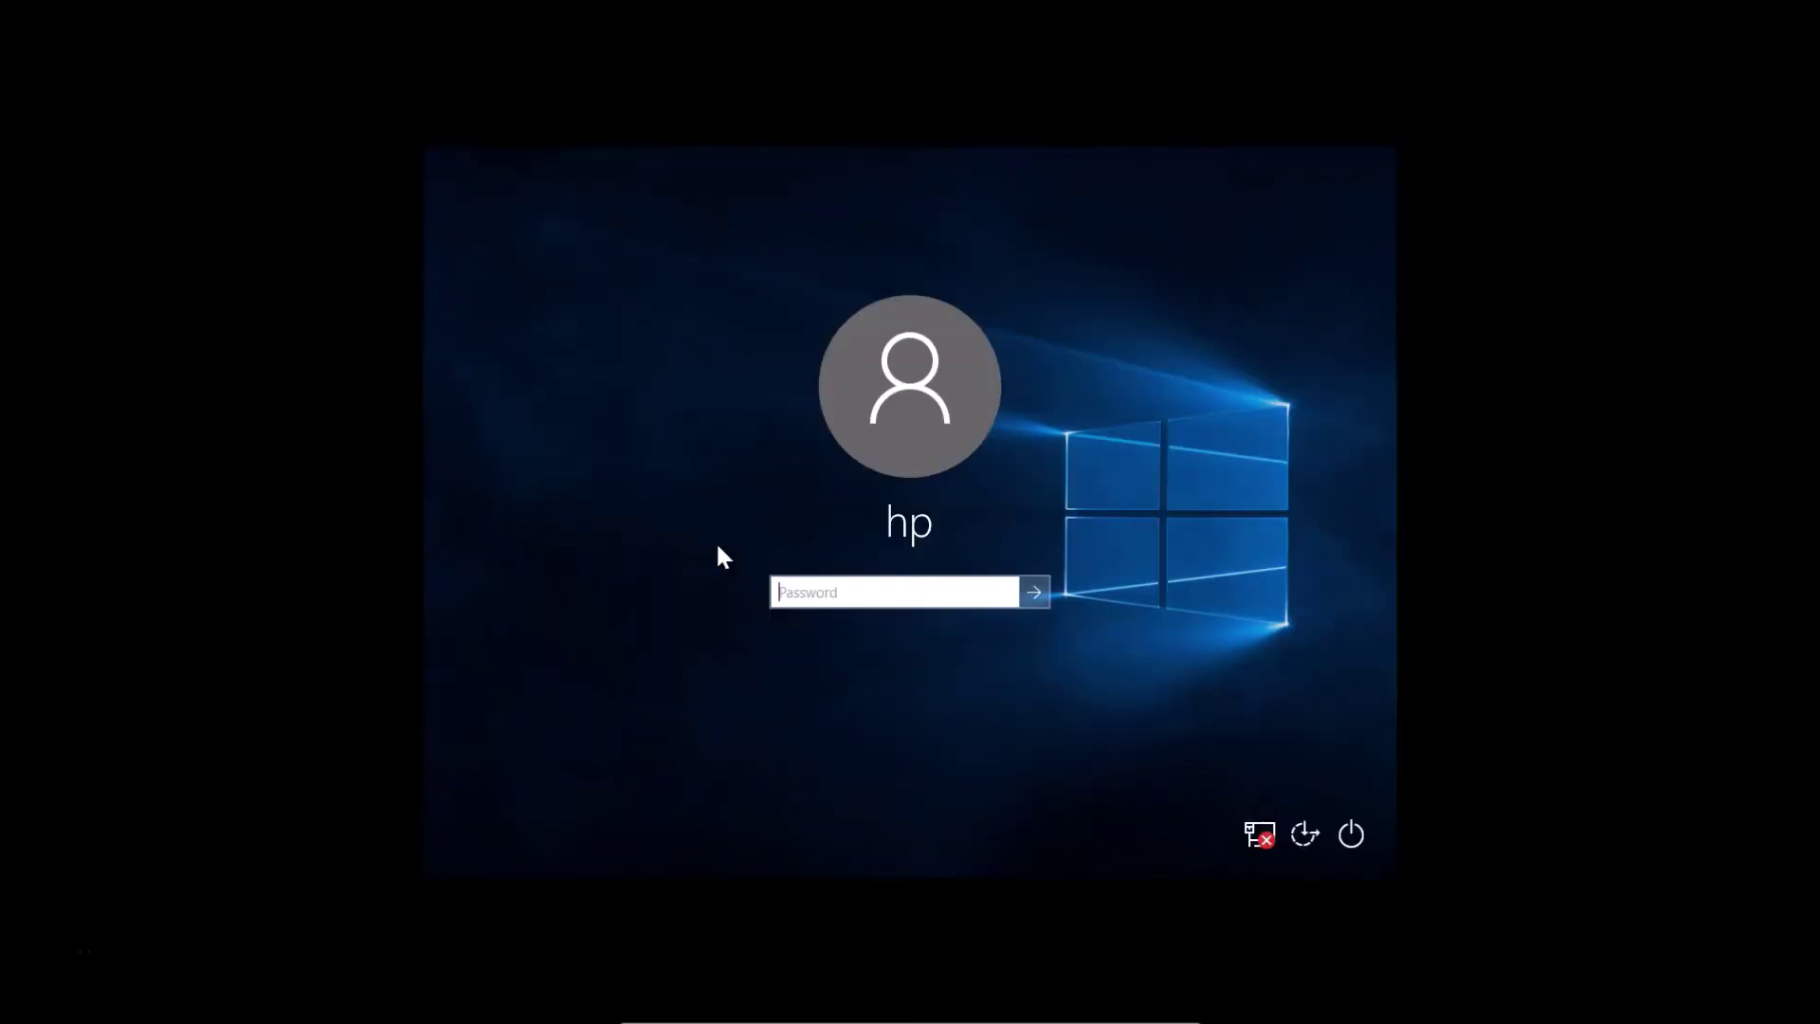
{"action": "left_click", "coordinate": [878, 593]}
{"action": "type", "text": "123456789"}
{"action": "left_click", "coordinate": [1033, 592]}
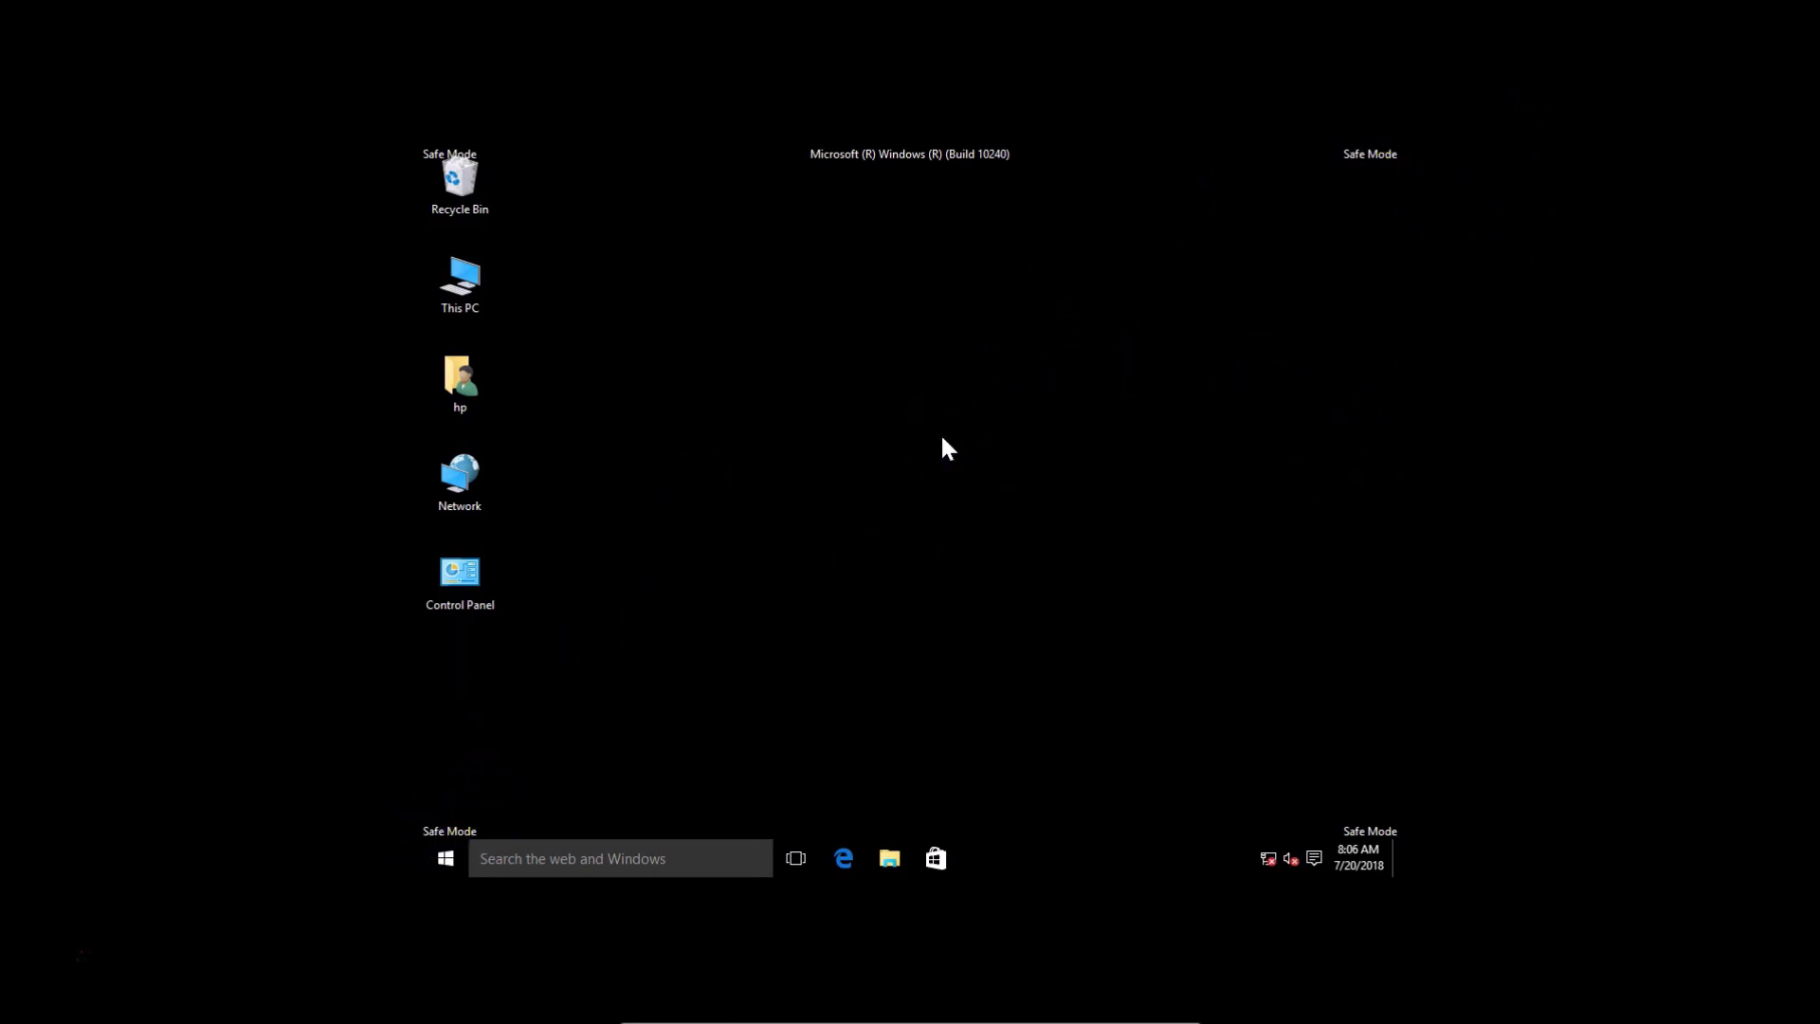
Restart the PC from the Start menu's Power options to leave Safe Mode
{"action": "left_click", "coordinate": [546, 864]}
{"action": "left_click", "coordinate": [461, 869]}
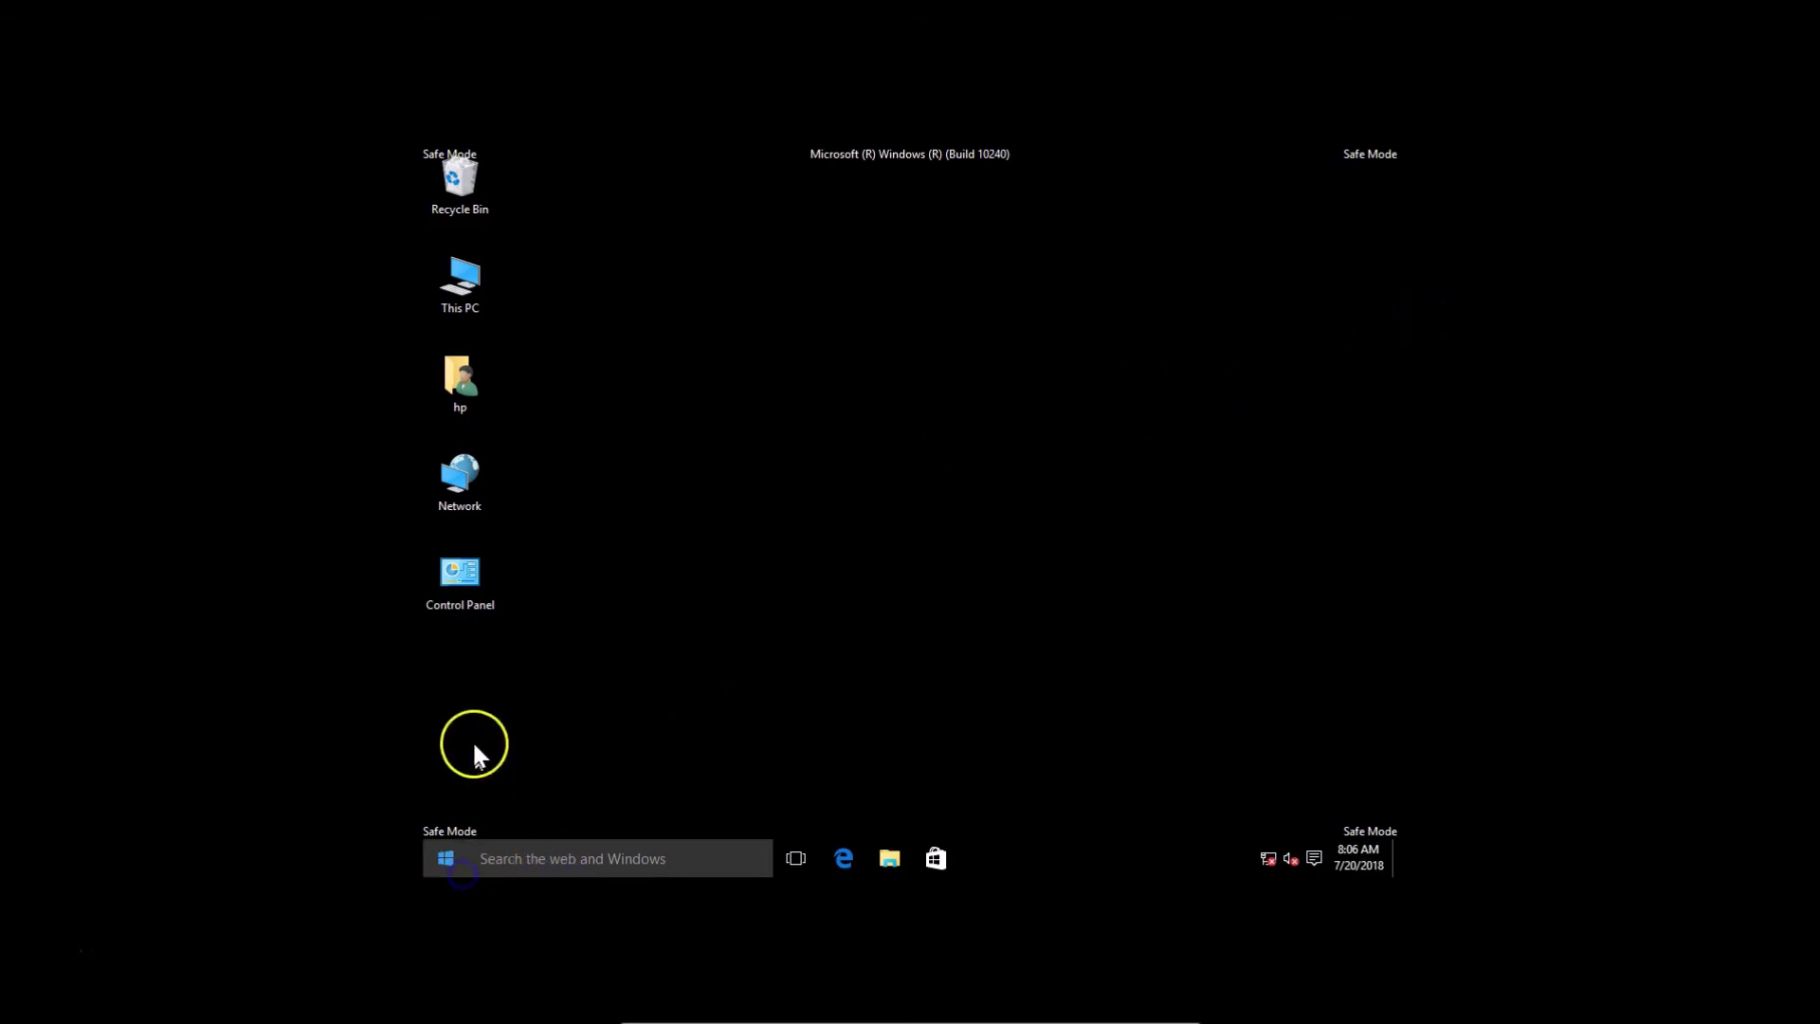
{"action": "left_click", "coordinate": [500, 774]}
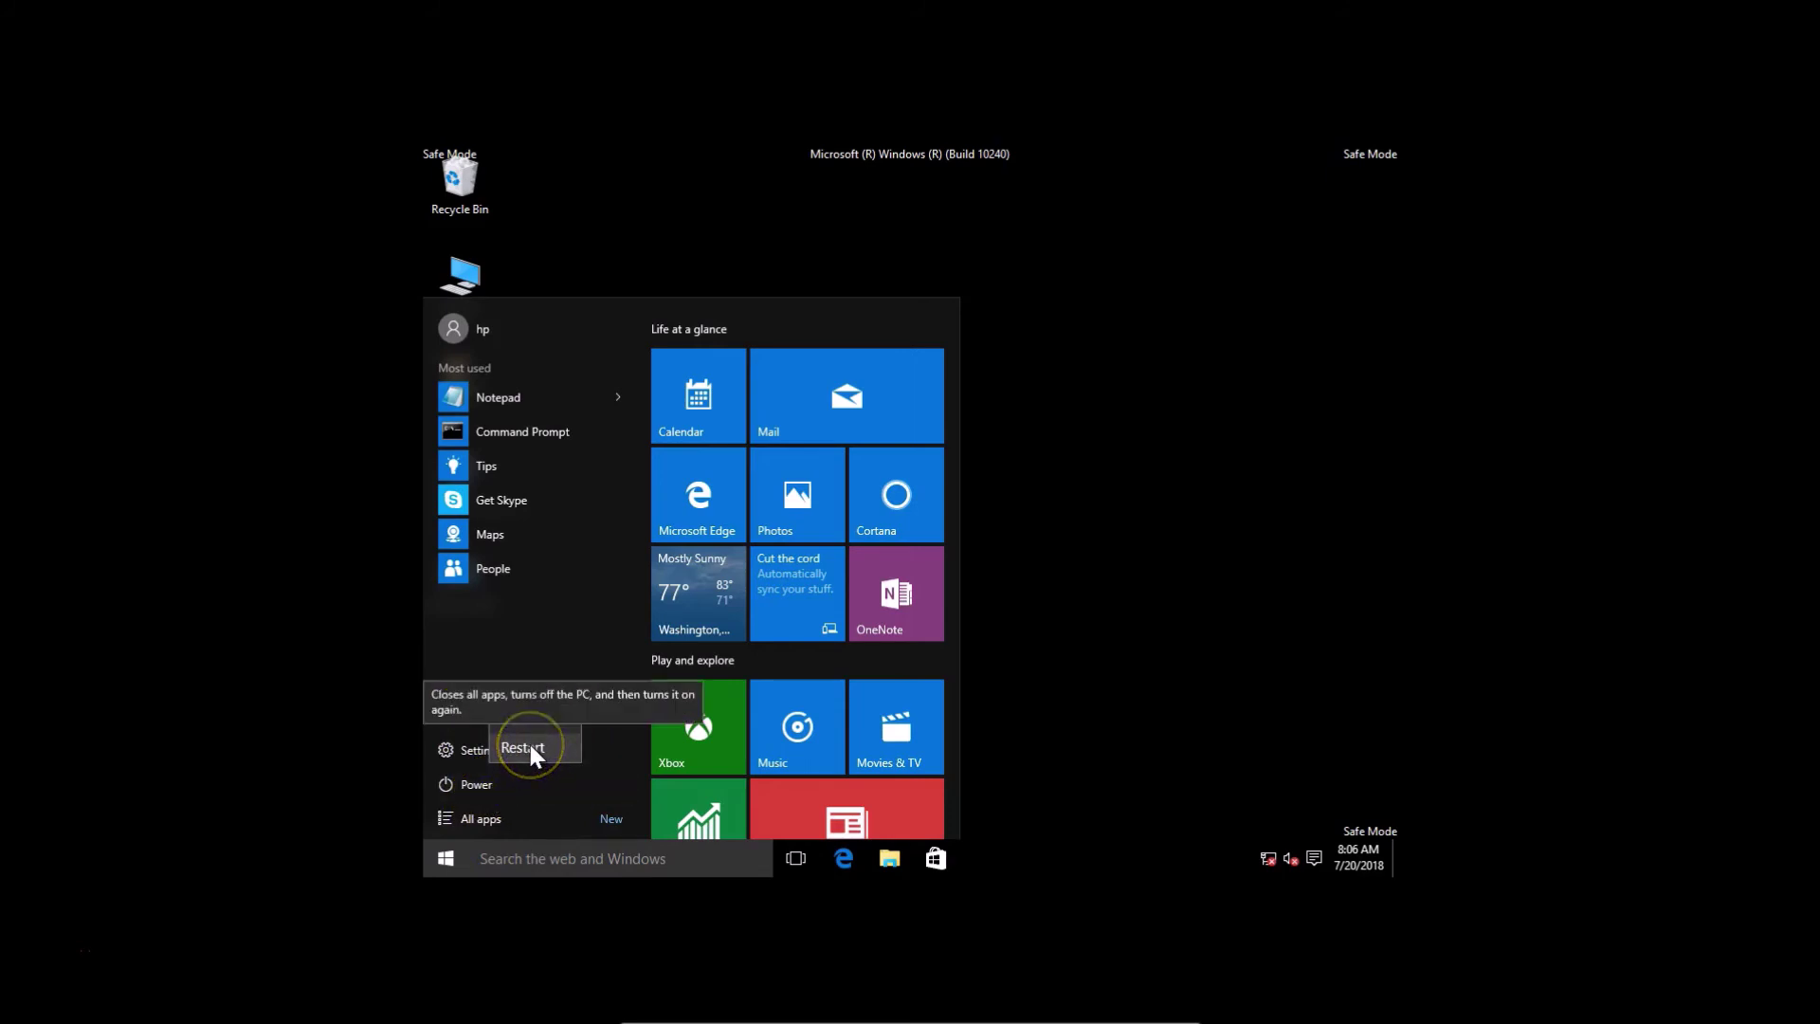
{"action": "left_click", "coordinate": [526, 720]}
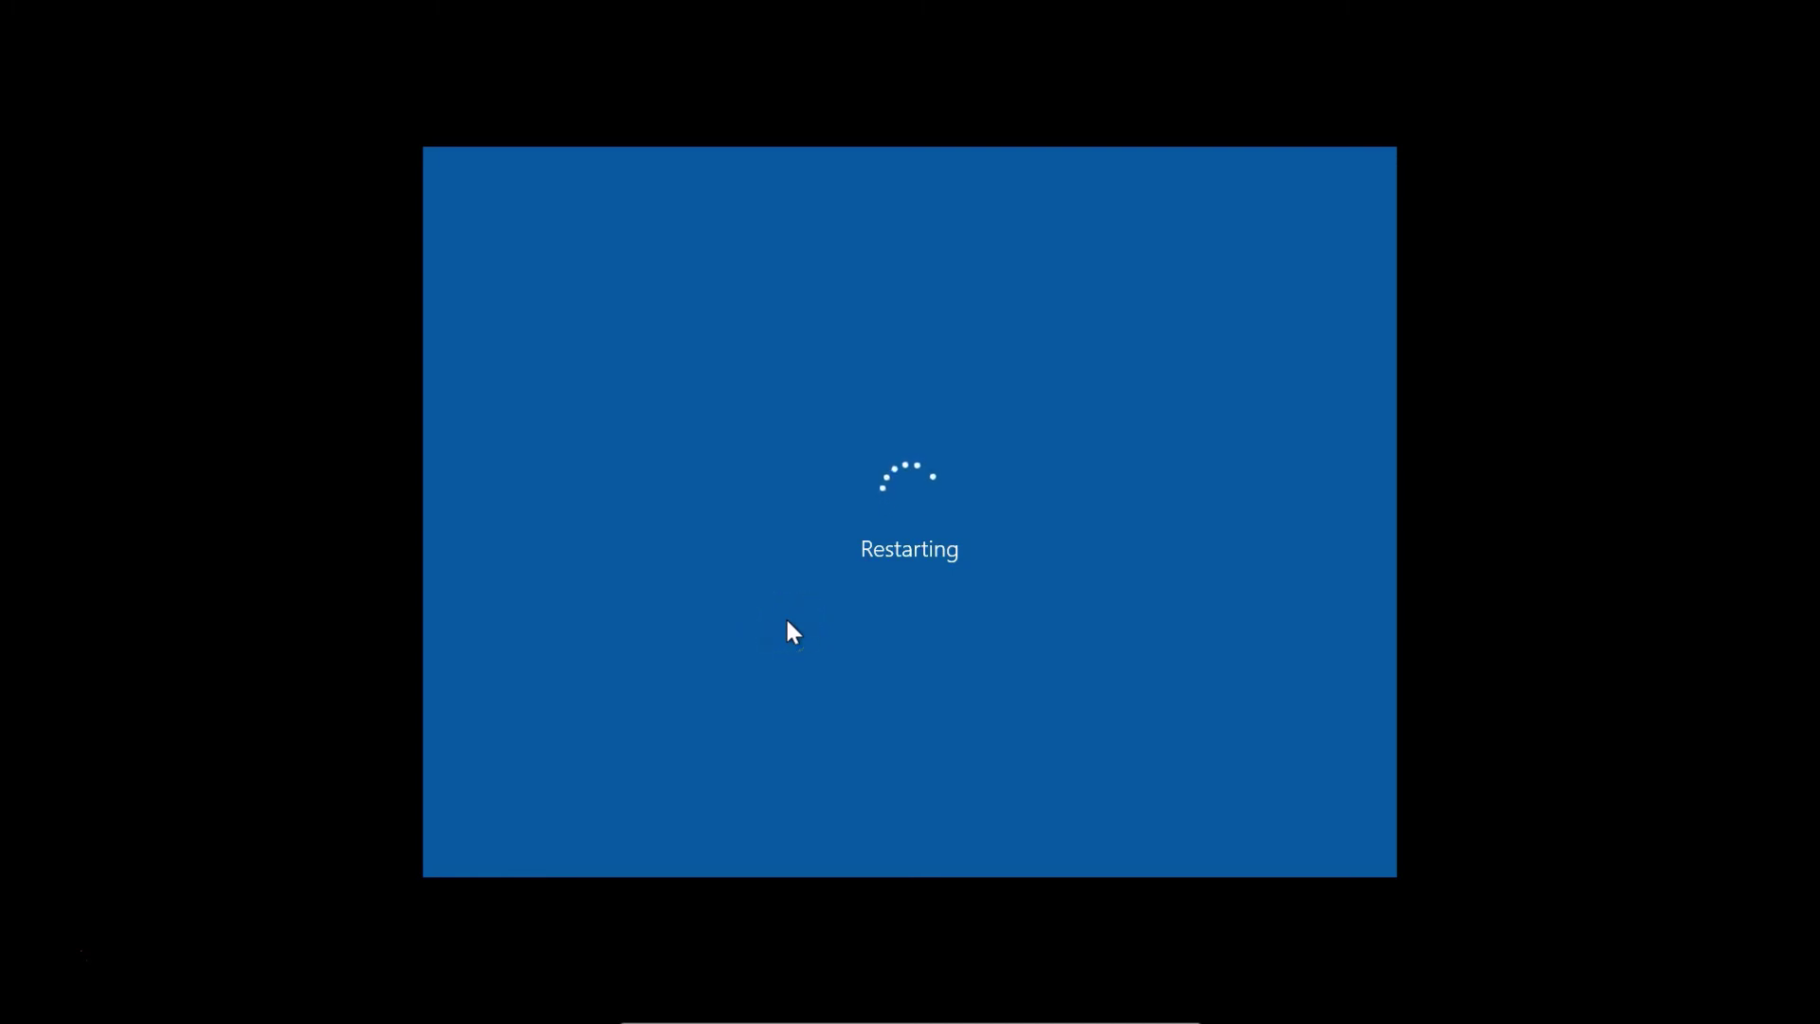
Dismiss the lock screen and begin typing the account password
{"action": "left_click", "coordinate": [851, 557]}
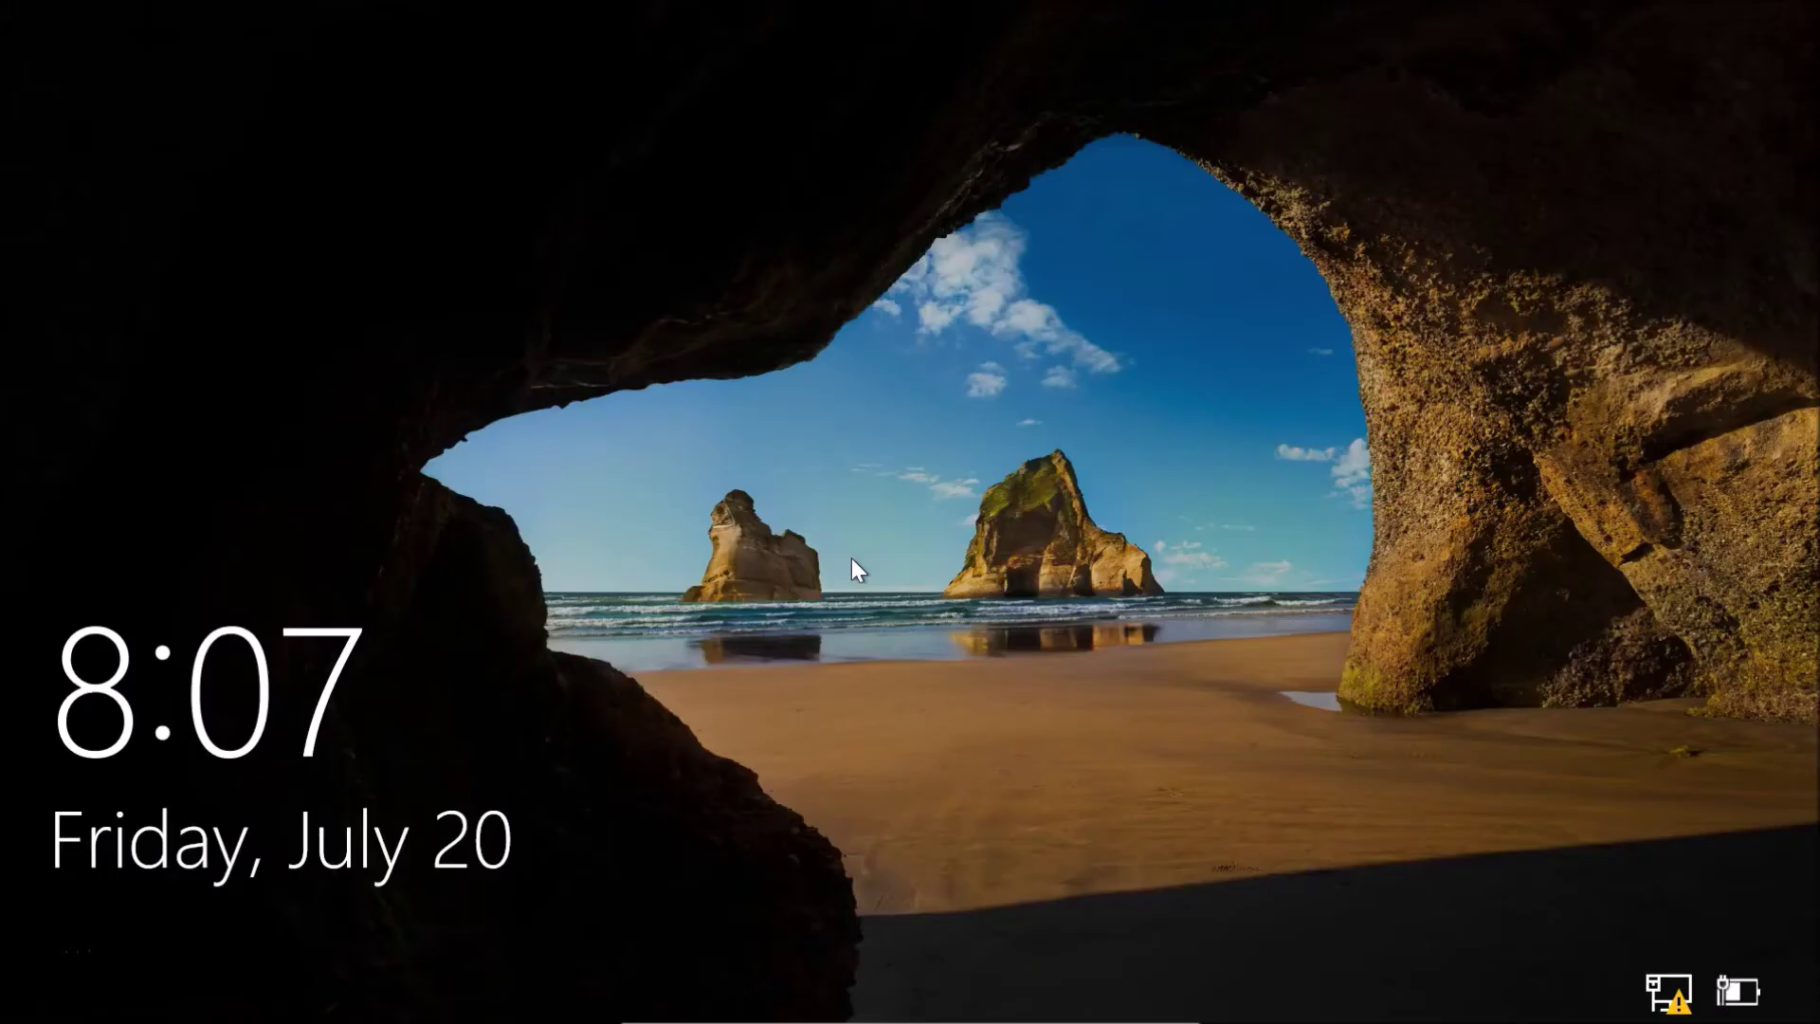
{"action": "left_click", "coordinate": [944, 508]}
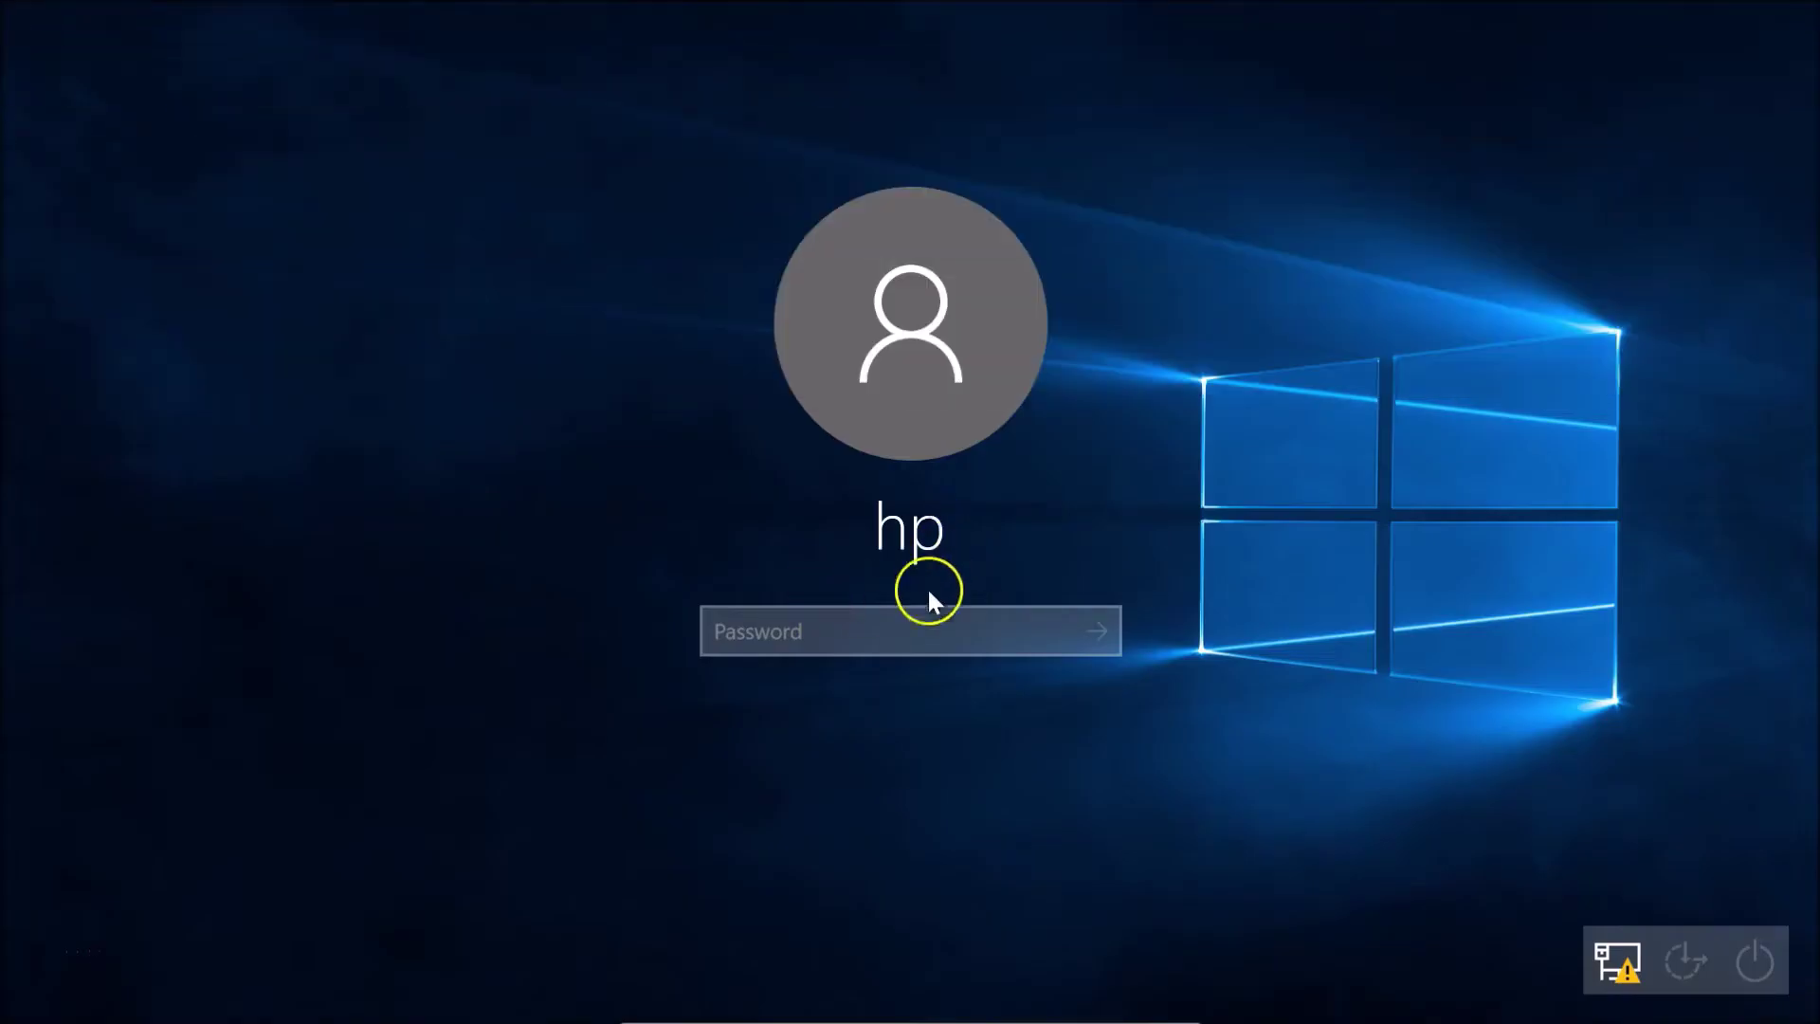
{"action": "type", "text": "123"}
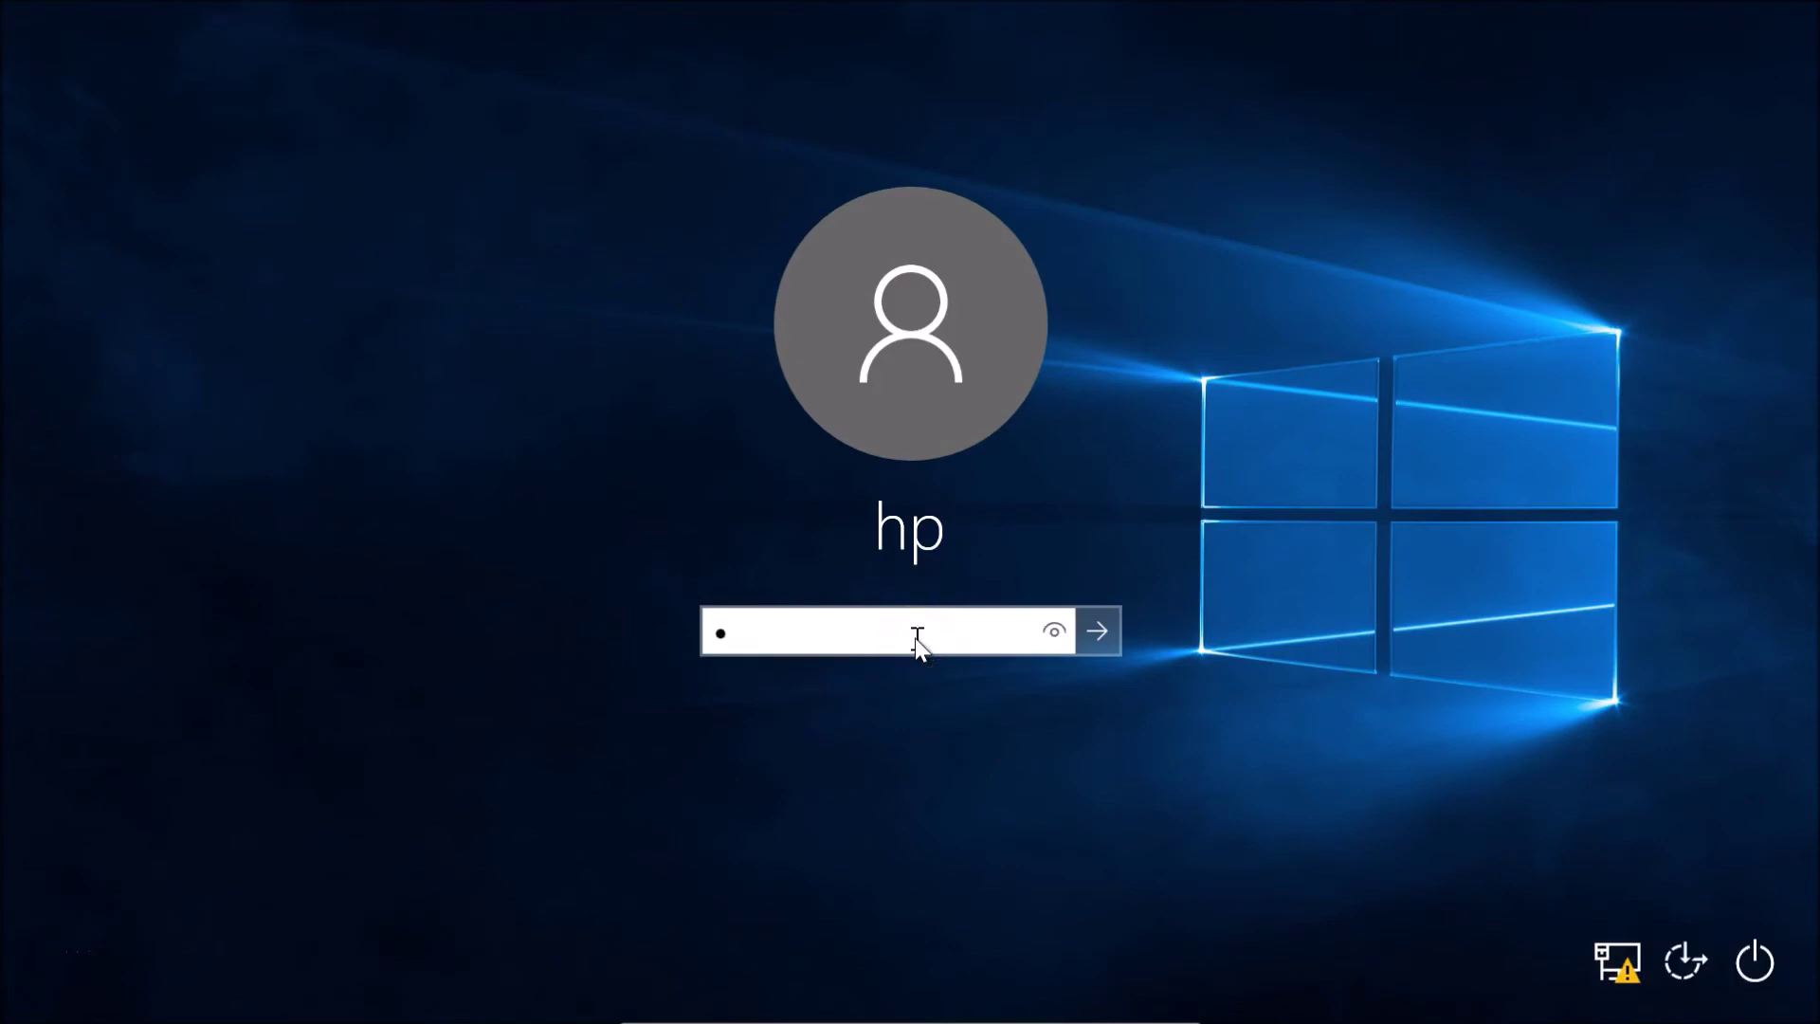